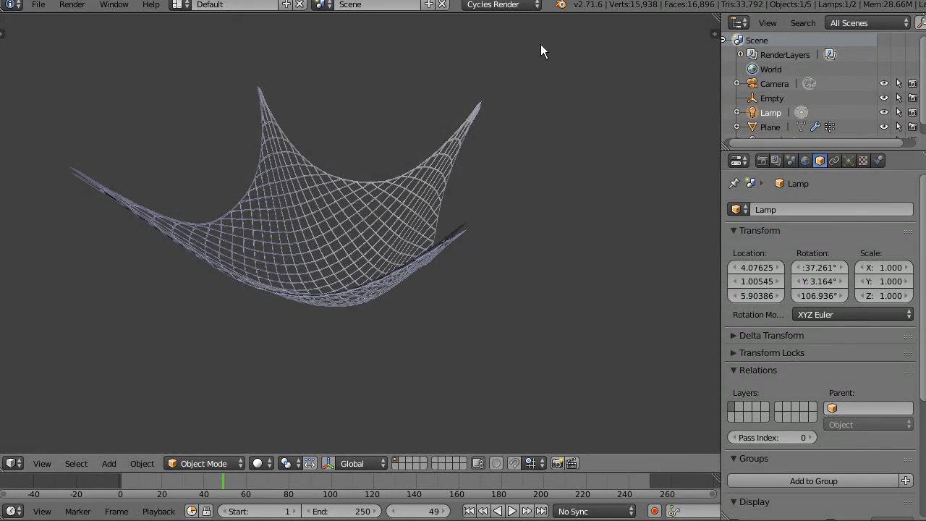
Step: Play the net's swinging animation and orbit around it to preview the result
key(alt+a)
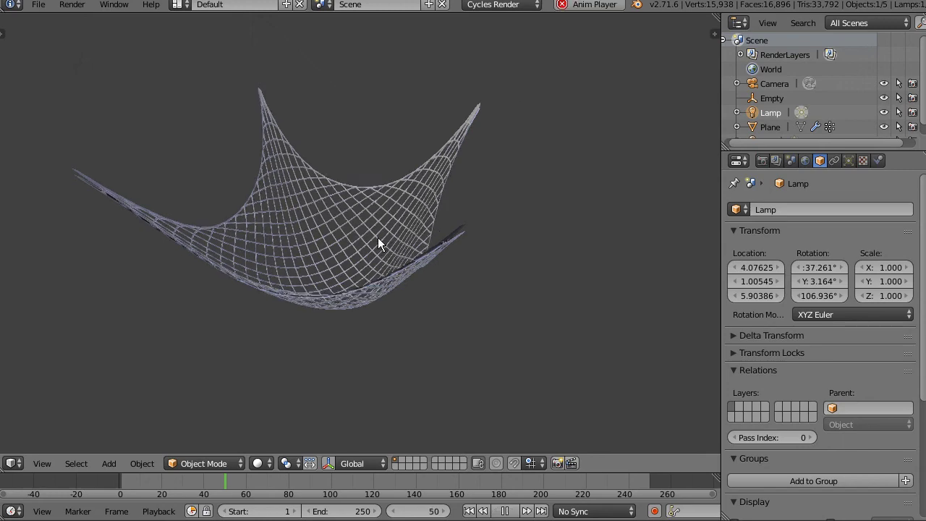
mouse_move(360, 279)
middle_down()
mouse_move(382, 244)
mouse_move(341, 244)
mouse_move(393, 248)
mouse_move(414, 226)
middle_up()
scroll(415, 227, down, 3)
key(s)
key(Escape)
Step: Jump back to frame 21 and scale the Empty holding the net smaller
click(114, 481)
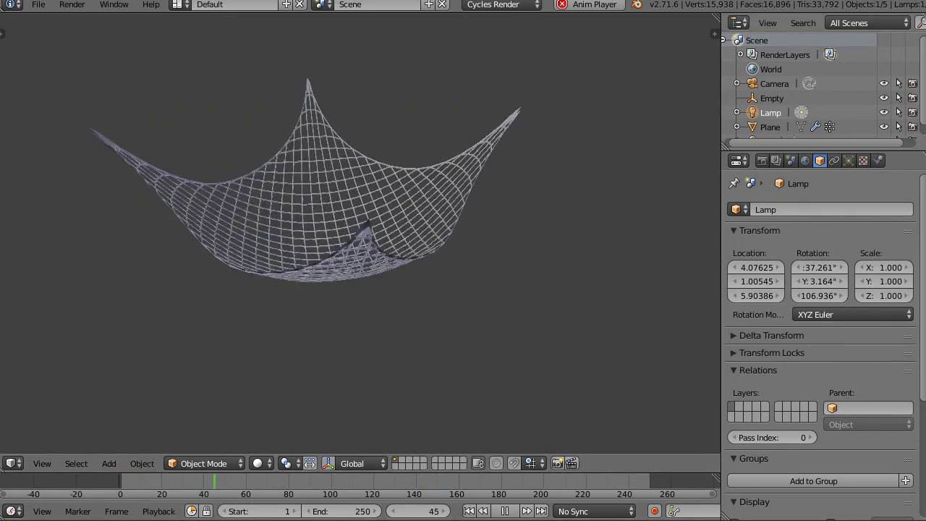
scroll(778, 101, down, 1)
click(756, 87)
key(s)
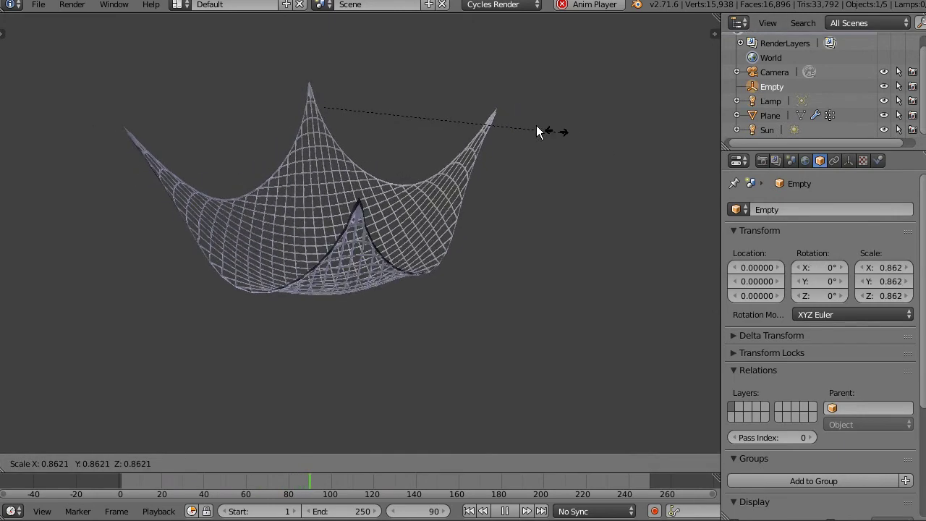
click(462, 137)
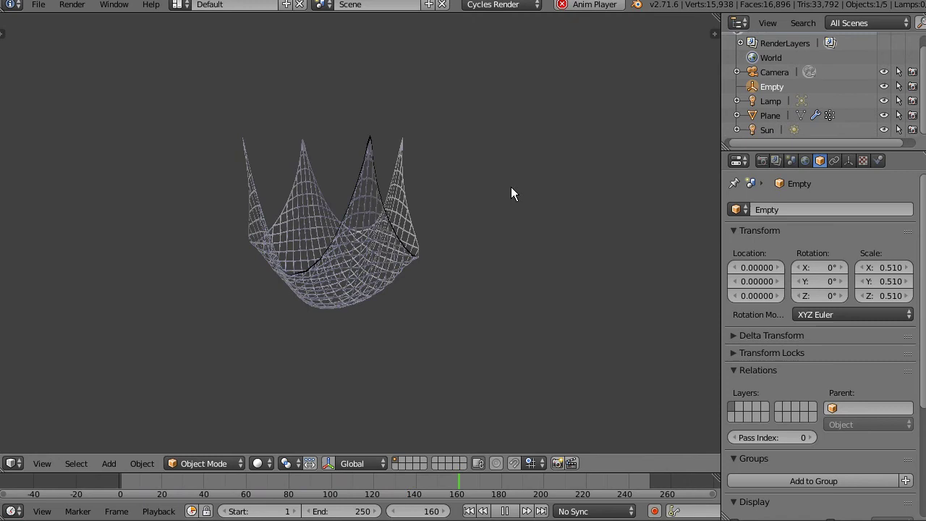
Step: Show the viewport overlays again, rescale the Empty, then reset its scale to 1.000
key(n)
scroll(628, 228, down, 1)
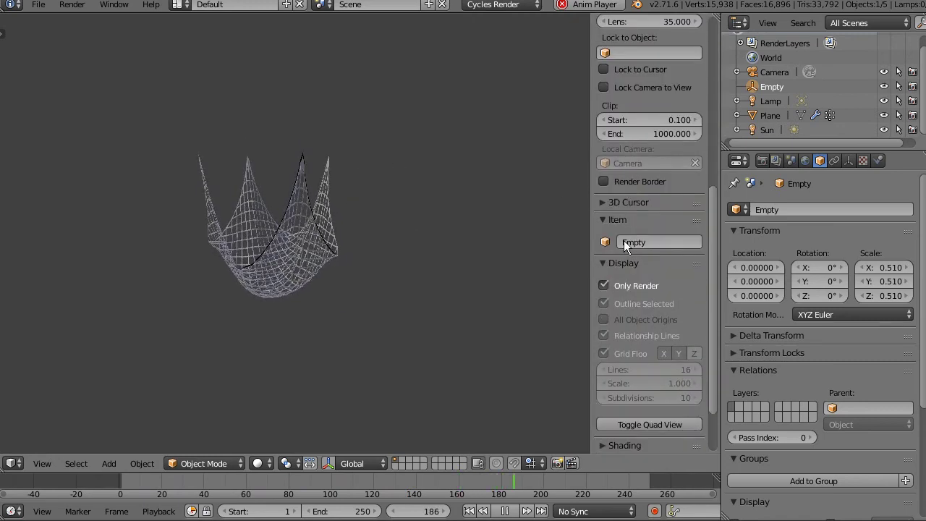
click(624, 285)
key(s)
click(603, 155)
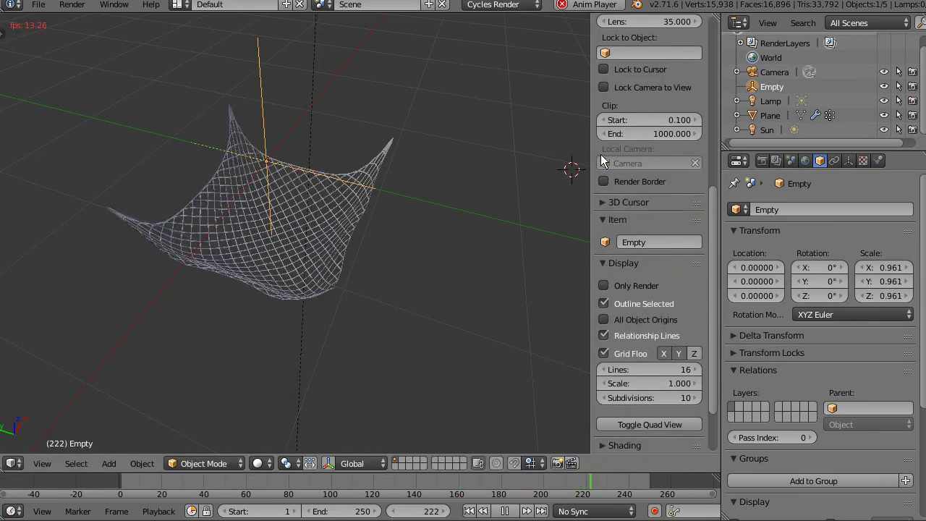
key(alt+s)
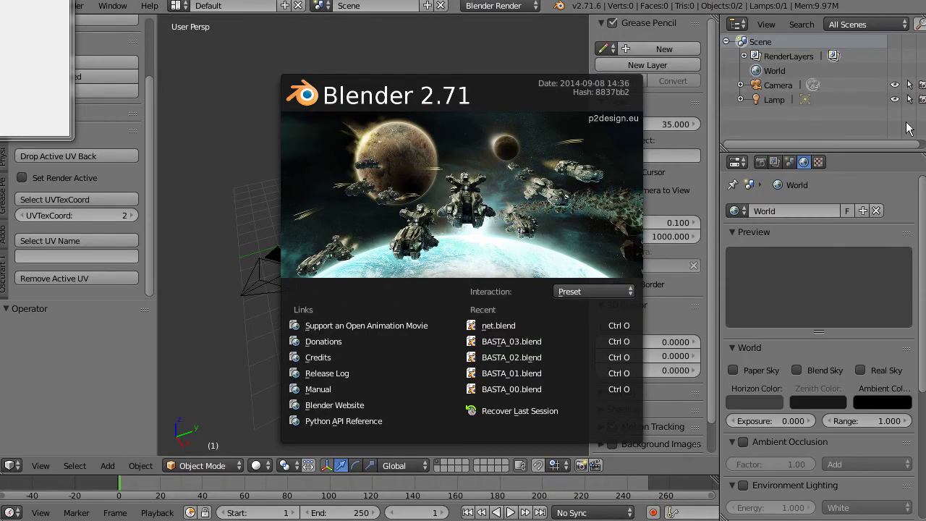
Step: Close the splash screen, add a mesh plane at the origin, and enter Edit Mode
click(422, 187)
middle_drag(414, 236, 353, 309)
key(shift+a)
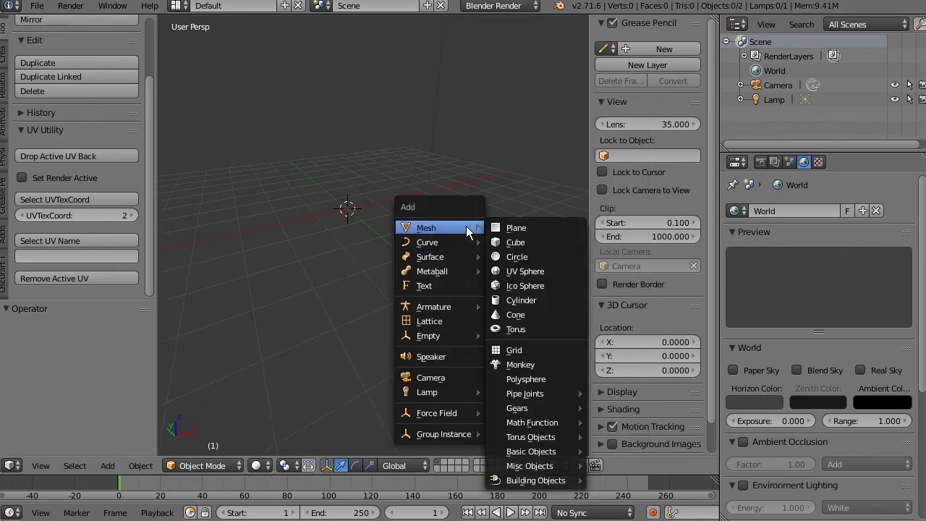
click(511, 229)
key(s)
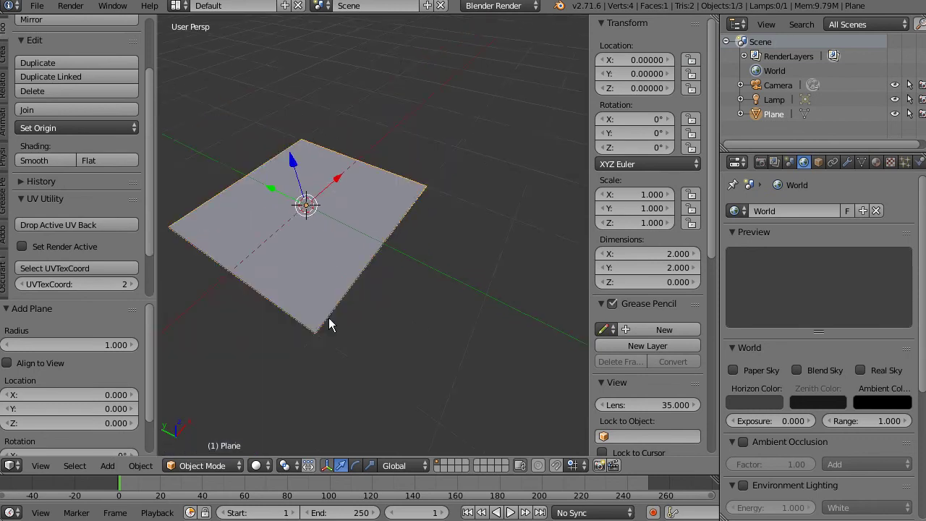
key(Escape)
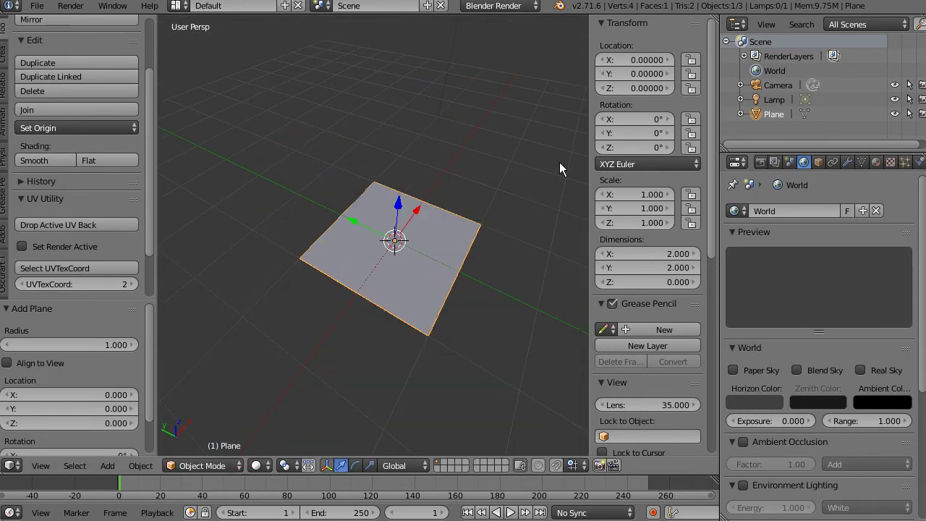
key(Tab)
Step: Subdivide the plane twice from the W specials menu
key(w)
click(397, 176)
key(w)
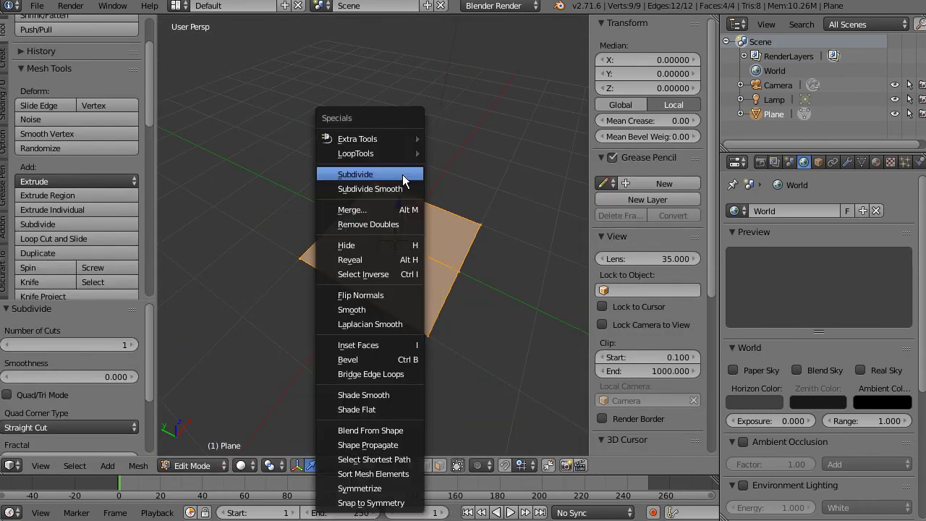
click(398, 179)
scroll(429, 255, up, 1)
scroll(428, 255, up, 3)
middle_drag(379, 294, 361, 238)
Step: Subdivide the grid once more, then undo the extra subdivision to keep 256 faces
key(w)
click(384, 250)
key(alt+h)
key(w)
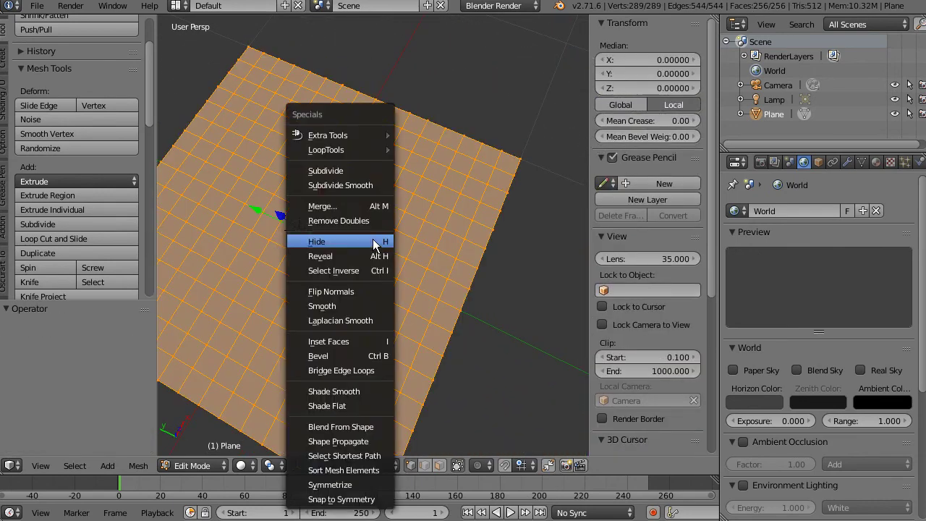
click(352, 171)
middle_drag(352, 176, 404, 164)
scroll(404, 165, down, 2)
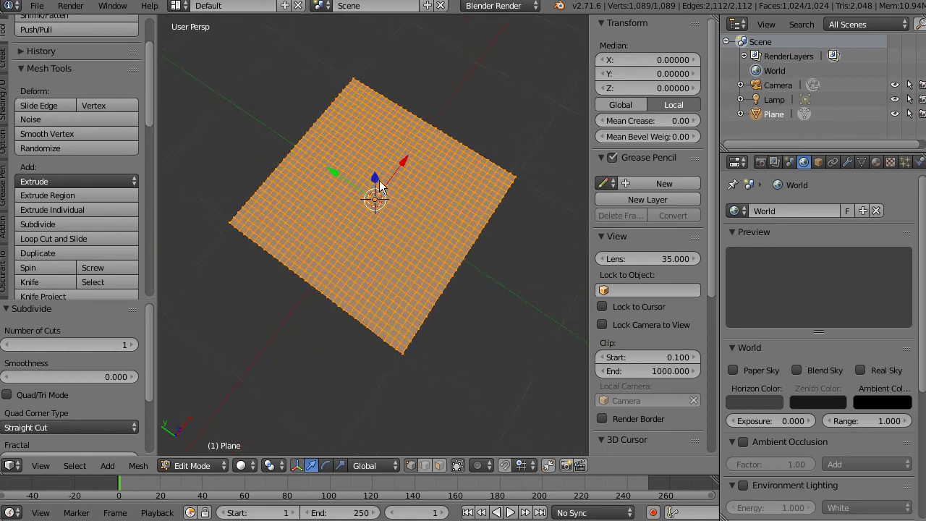
scroll(382, 200, up, 2)
key(ctrl+z)
Step: Leave and re-enter Edit Mode on the 16 × 16 grid
scroll(383, 209, up, 2)
scroll(384, 249, down, 3)
middle_drag(385, 250, 422, 284)
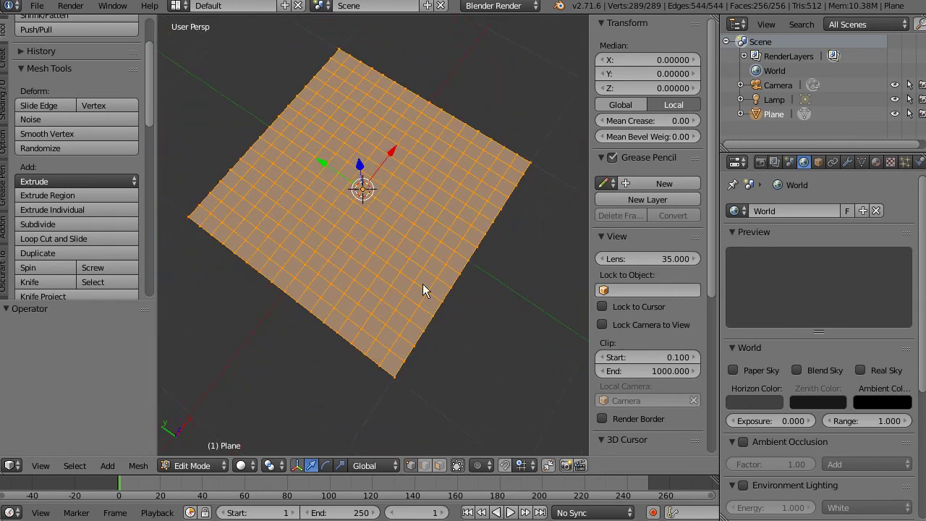
middle_drag(436, 247, 393, 228)
key(Tab)
scroll(410, 260, up, 4)
scroll(410, 257, down, 4)
key(Tab)
Step: Add a Decimate modifier to the plane
click(847, 162)
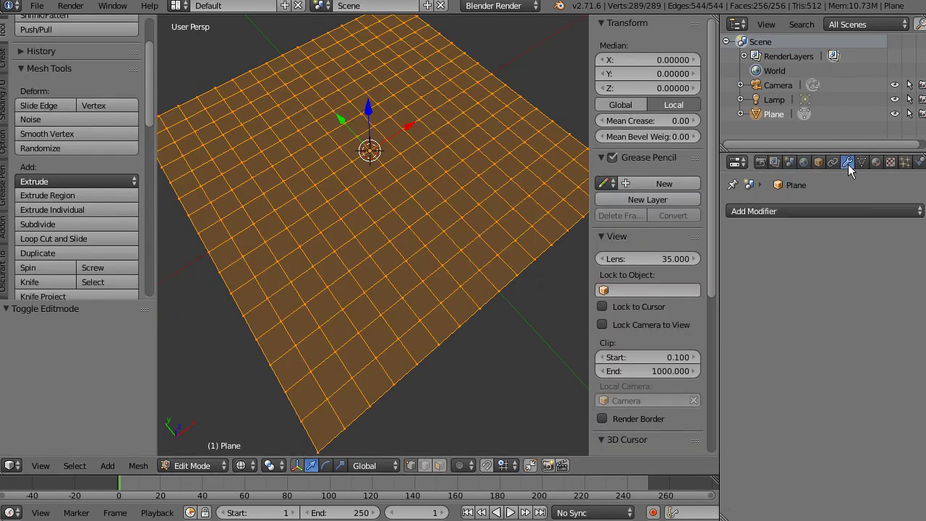
click(849, 211)
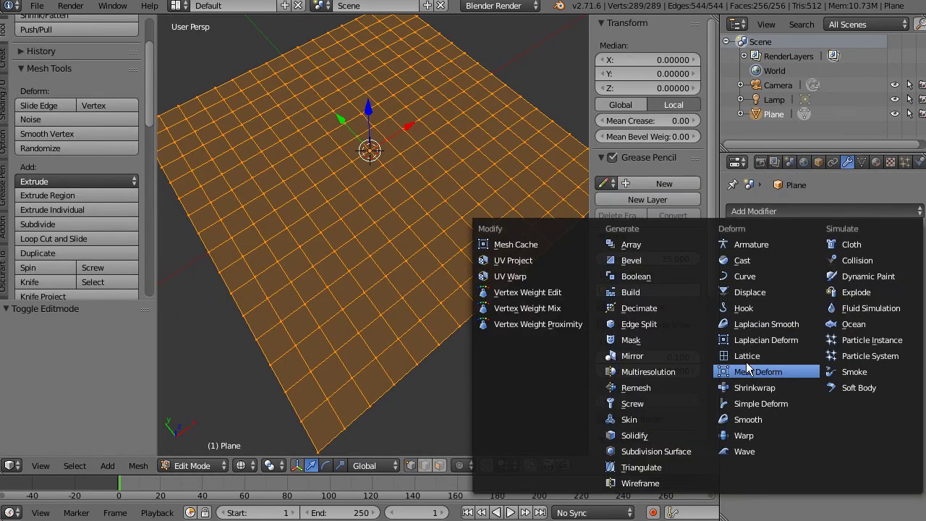
click(658, 307)
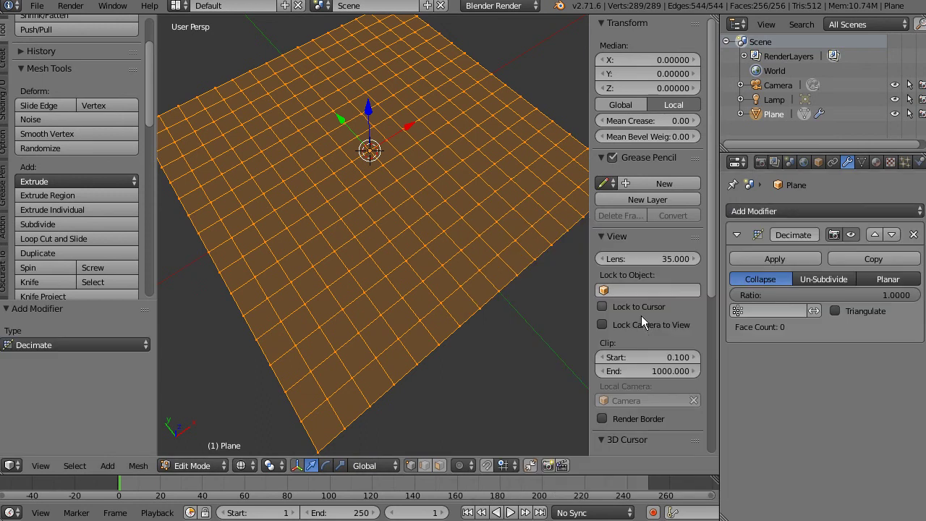
middle_drag(385, 326, 420, 324)
key(Tab)
key(Tab)
key(Tab)
Step: Turn on Wire and Draw All Edges in the plane's object display settings
click(814, 165)
scroll(752, 326, down, 2)
scroll(752, 327, down, 3)
click(733, 408)
click(734, 425)
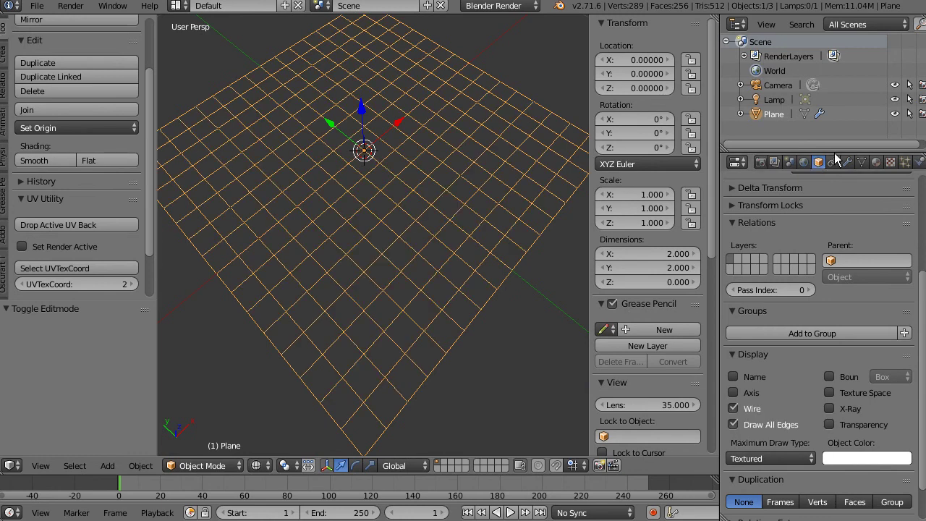
click(861, 161)
Step: Set the Decimate modifier to Un-Subdivide with 1 iteration
click(847, 162)
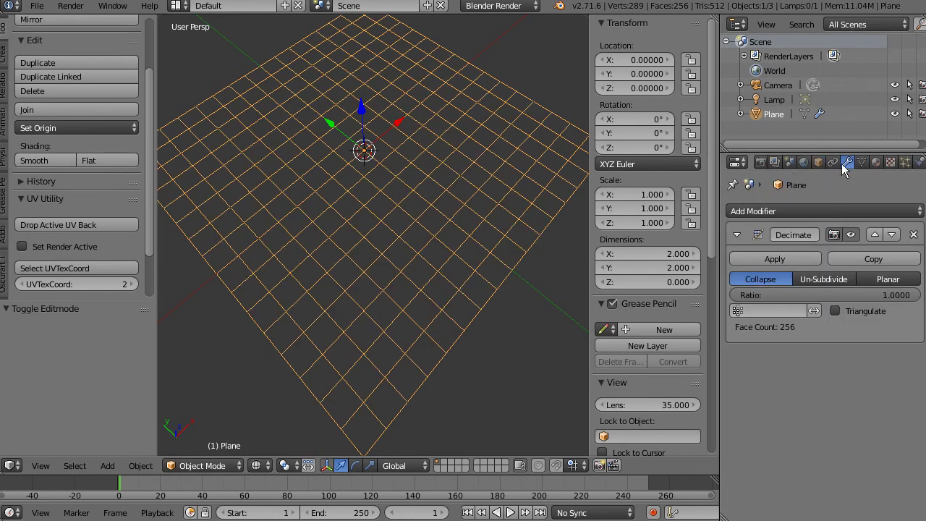
click(822, 279)
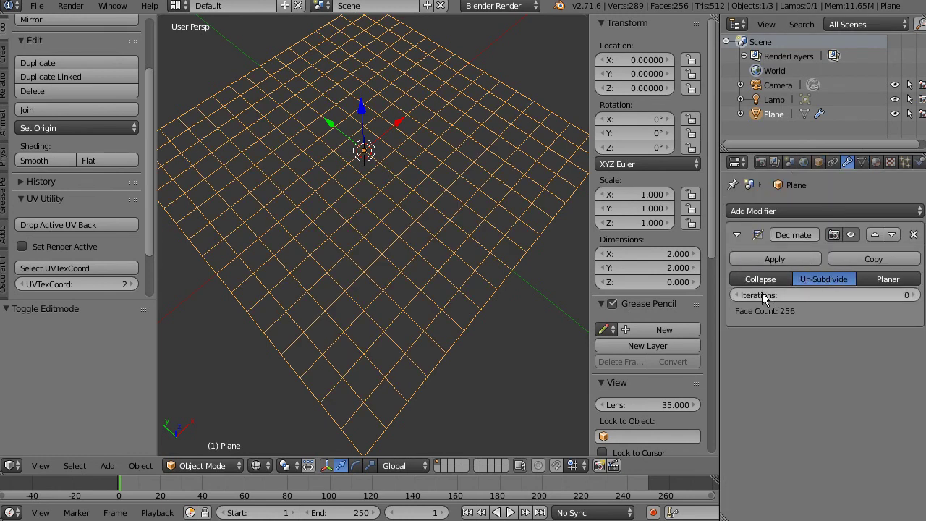
click(839, 300)
text(2)
key(Return)
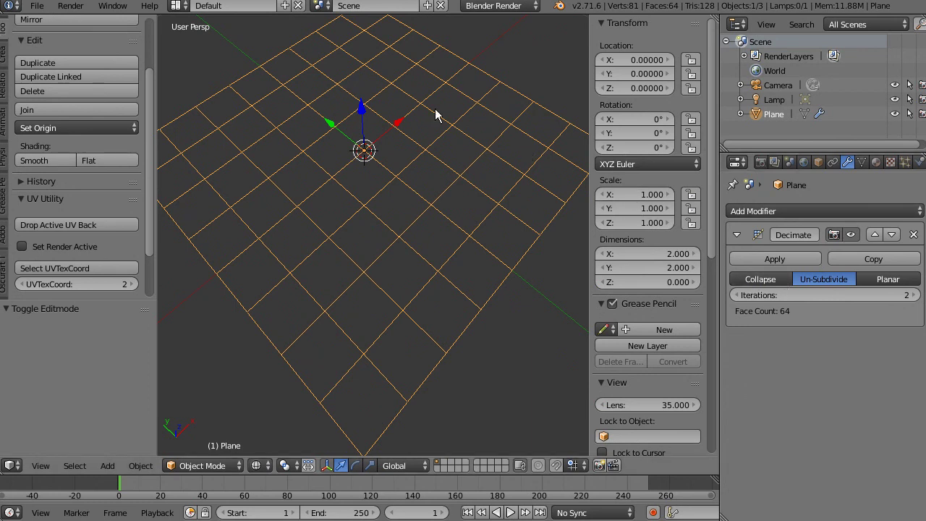
click(736, 295)
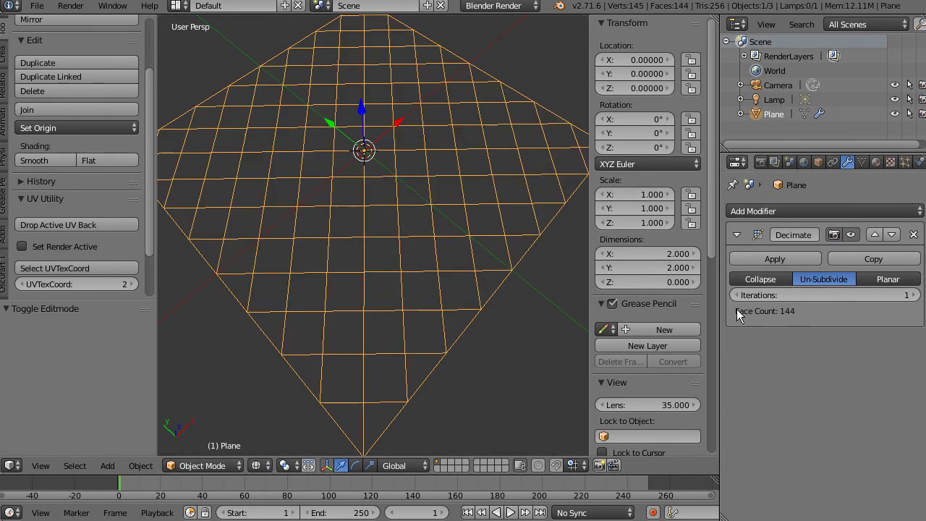
Step: View the plane from the top and compare Decimate at 0 and 1 iterations
middle_drag(421, 341, 477, 186)
scroll(396, 238, down, 2)
scroll(411, 302, down, 2)
mouse_move(412, 304)
middle_down()
mouse_move(410, 265)
mouse_move(367, 265)
middle_up()
key(KP_7)
scroll(393, 290, up, 1)
click(736, 296)
click(916, 296)
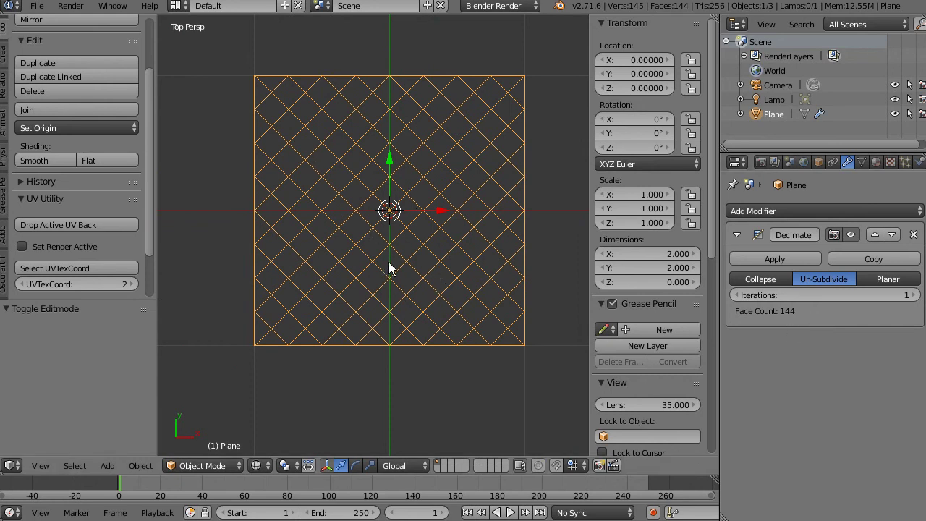
Step: Apply the Decimate modifier and select the grid's corner vertices in Edit Mode
middle_drag(387, 281, 369, 246)
mouse_move(389, 316)
middle_down()
mouse_move(434, 248)
mouse_move(470, 261)
middle_up()
click(796, 262)
mouse_move(403, 277)
middle_down()
mouse_move(426, 236)
mouse_move(425, 264)
middle_up()
key(Tab)
right_click(547, 248)
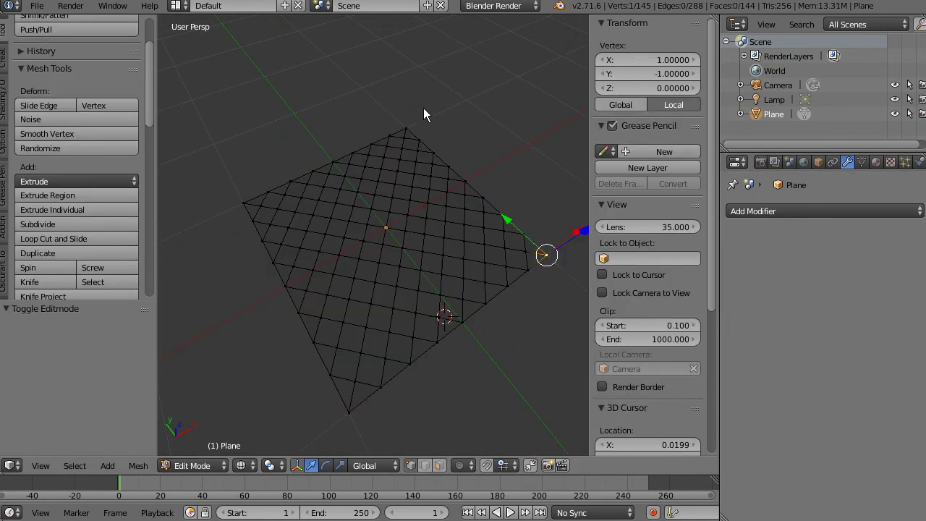
middle_drag(349, 425, 357, 379)
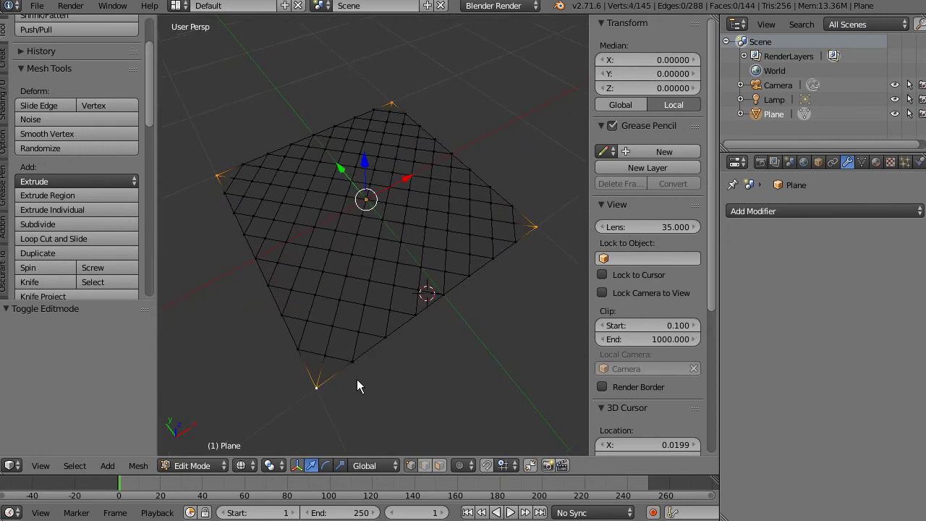
Step: Add a vertex group, assign the selected corners to it, and name it 'puntas'
click(862, 162)
scroll(896, 266, down, 3)
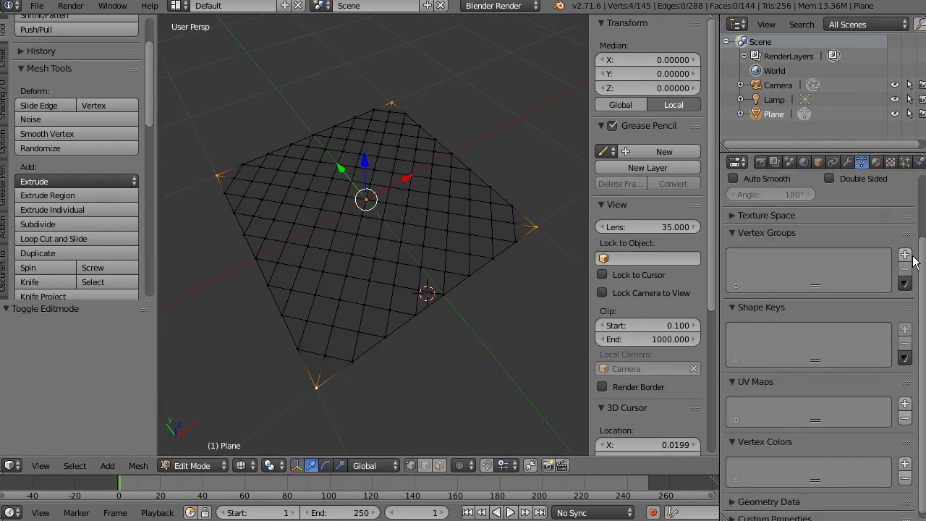
click(904, 255)
click(748, 336)
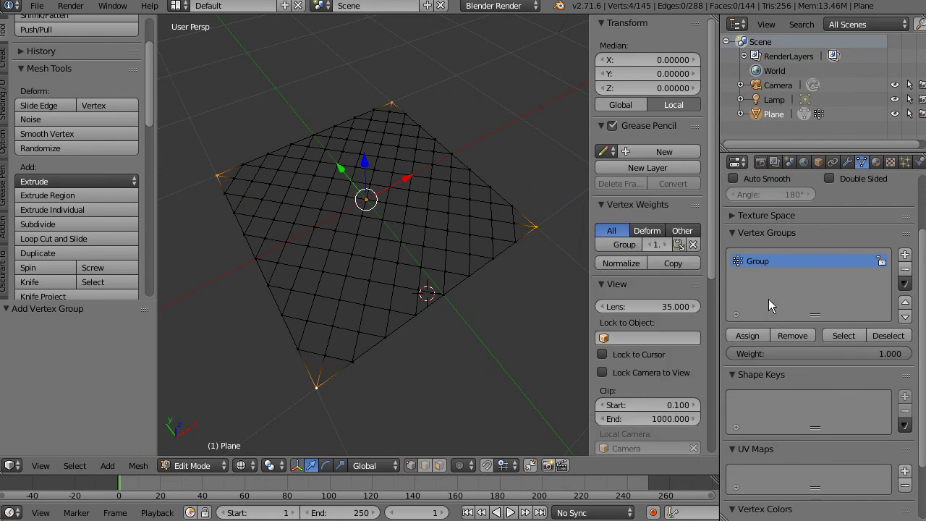
double_click(766, 264)
mouse_move(405, 239)
middle_down()
mouse_move(399, 228)
mouse_move(420, 215)
middle_up()
key(Tab)
key(Tab)
scroll(404, 243, down, 2)
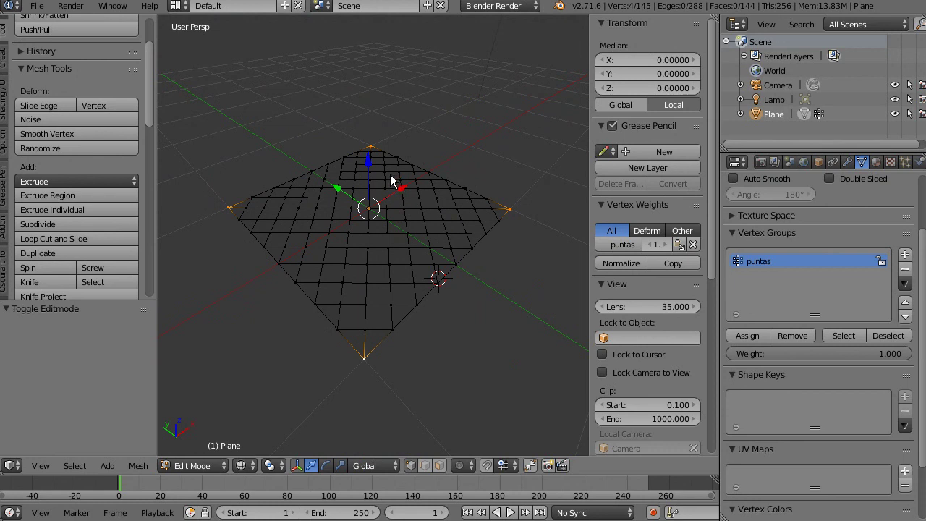
Step: Hook the selected corner vertices to a new Empty and switch to solid shading
key(ctrl+h)
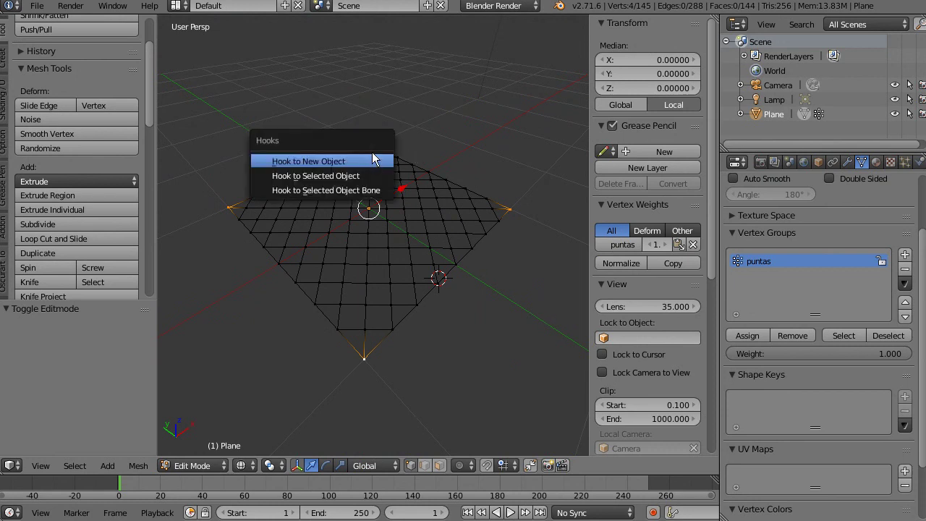
click(377, 168)
key(Tab)
right_click(370, 134)
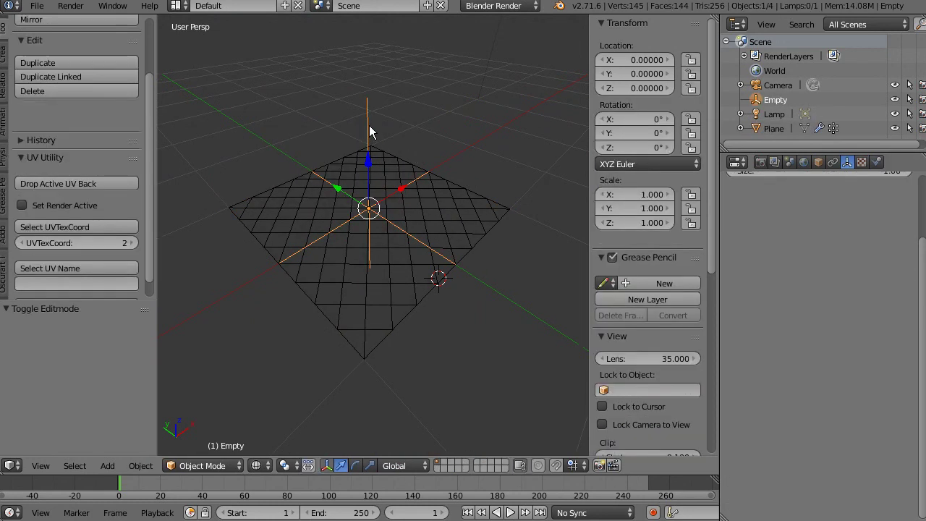
key(z)
Step: Test the hook by moving and scaling the Empty and moving the plane, cancelling each
key(KP_8)
key(g)
key(Escape)
key(s)
key(Escape)
right_click(457, 248)
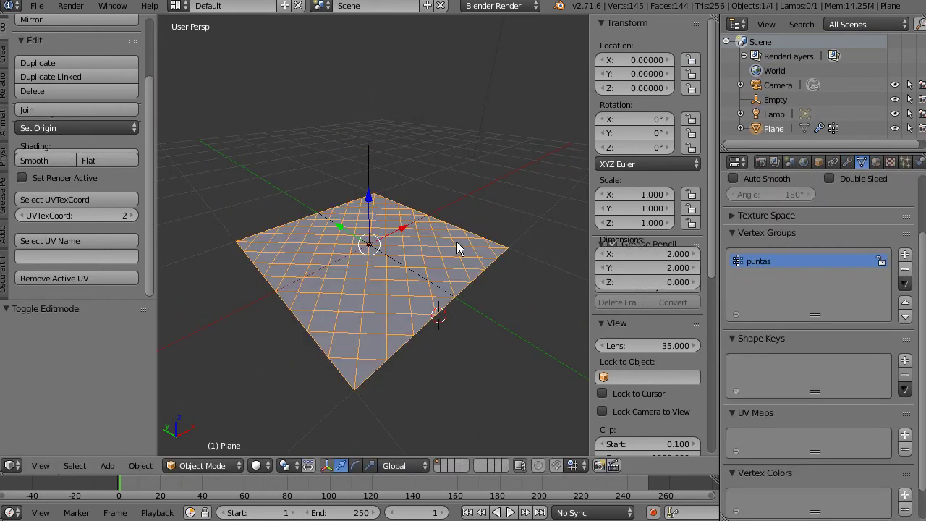
key(g)
key(Escape)
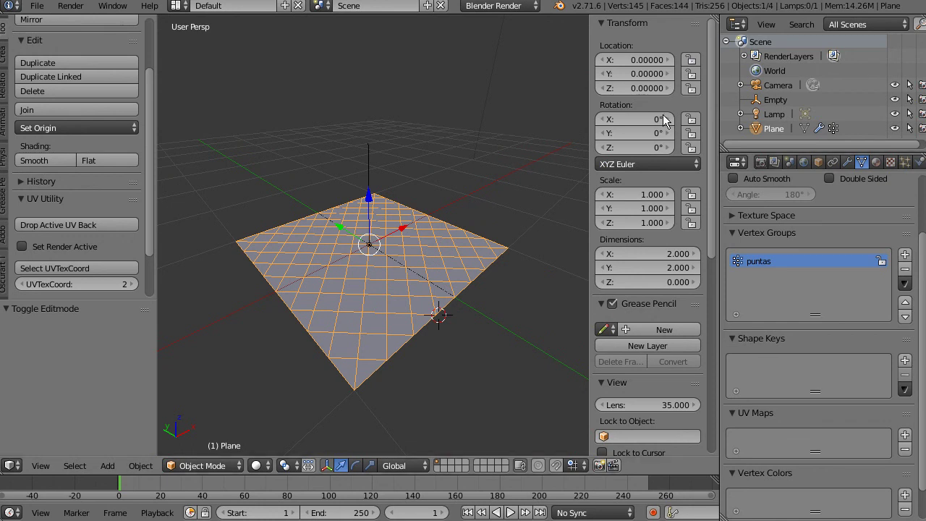
Step: Add Cloth physics to the plane and play the simulation to test it
middle_drag(385, 238, 396, 274)
click(920, 162)
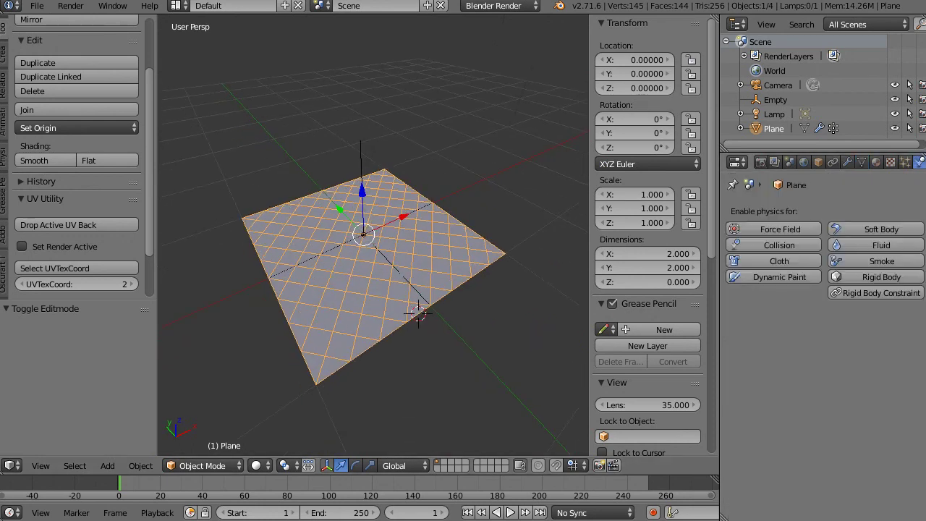
middle_drag(362, 239, 374, 283)
scroll(374, 283, up, 1)
click(735, 262)
key(alt+a)
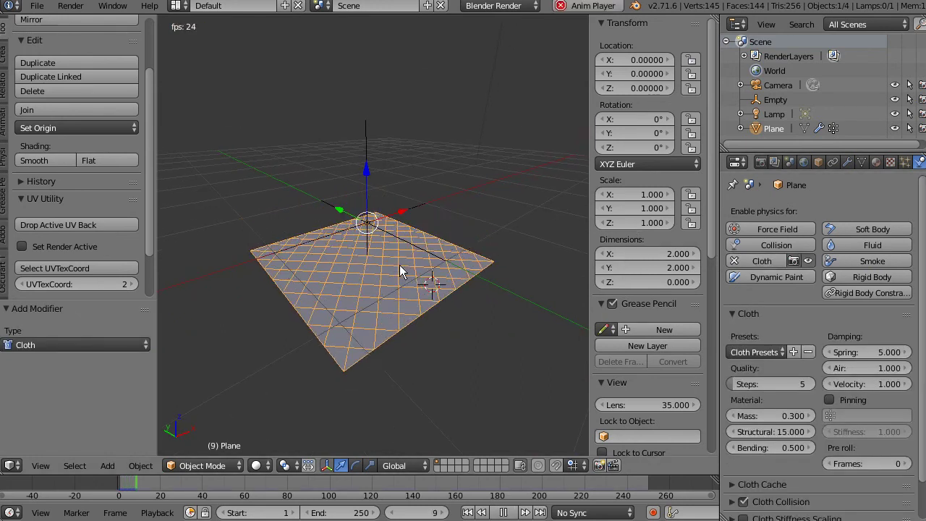
mouse_move(399, 268)
middle_down()
mouse_move(406, 250)
mouse_move(424, 291)
middle_up()
key(Escape)
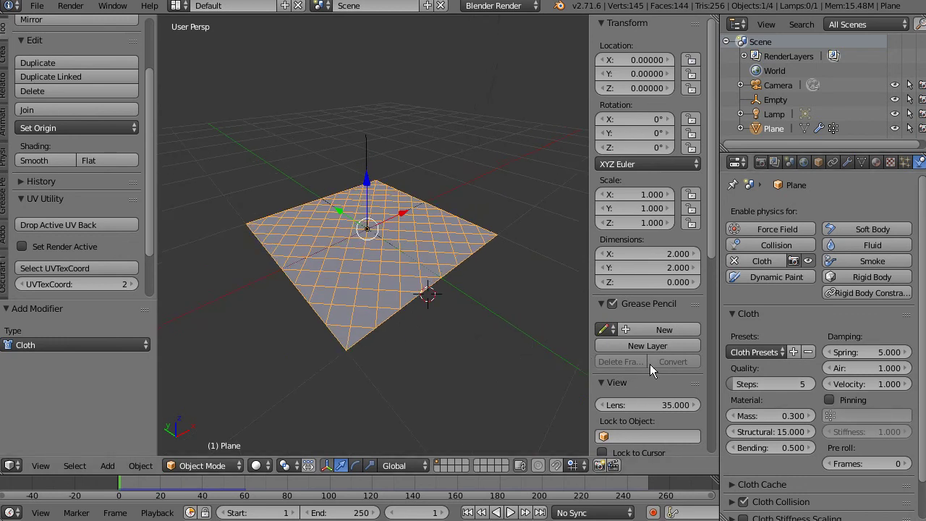
Step: Enable cloth pinning with the puntas vertex group as the pin group
scroll(834, 392, down, 2)
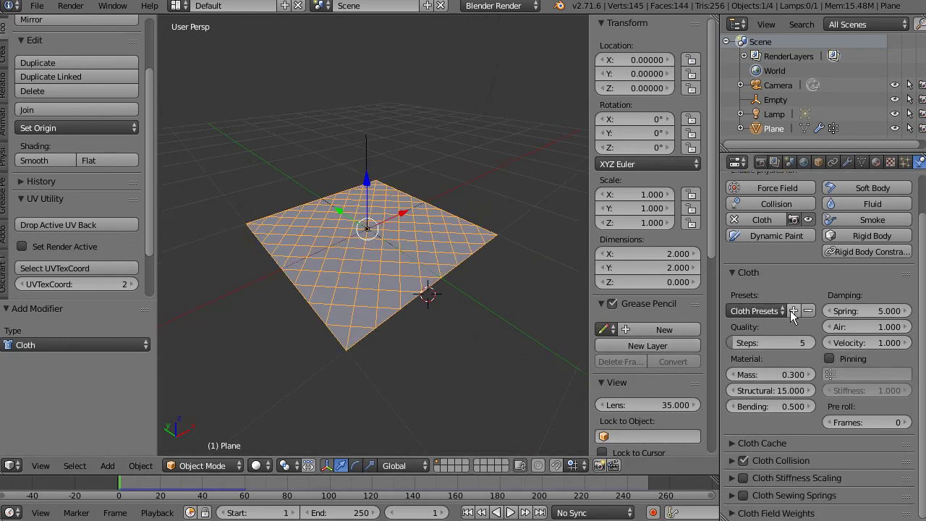
ctrl+middle_drag(790, 311, 834, 277)
drag(722, 385, 620, 369)
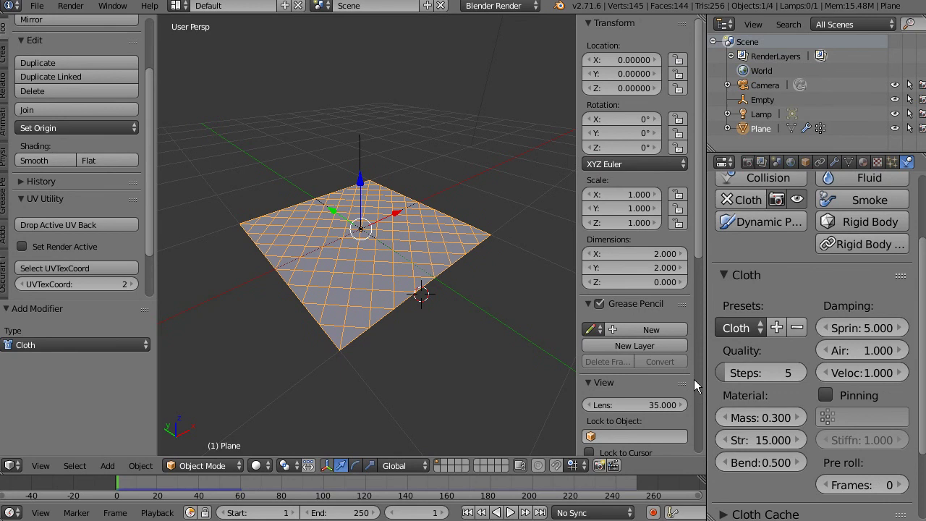
ctrl+middle_drag(720, 347, 792, 357)
click(782, 333)
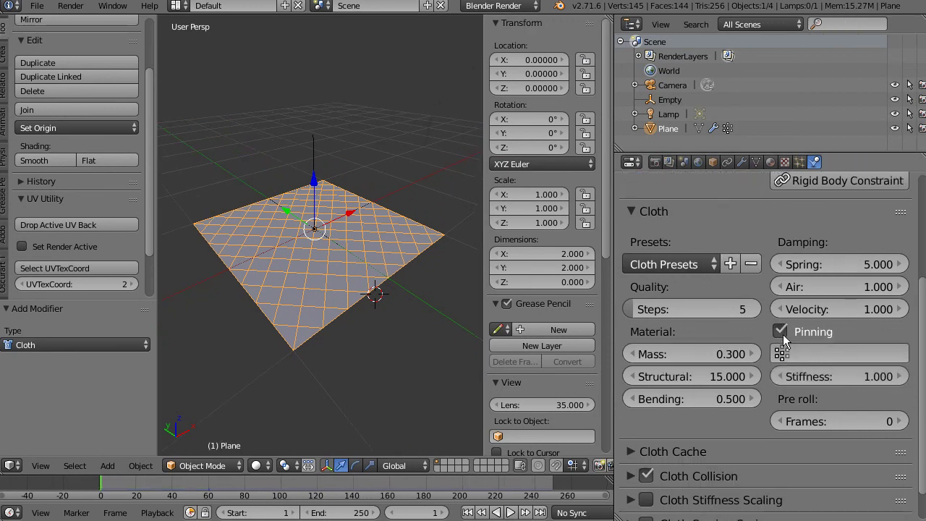
click(888, 353)
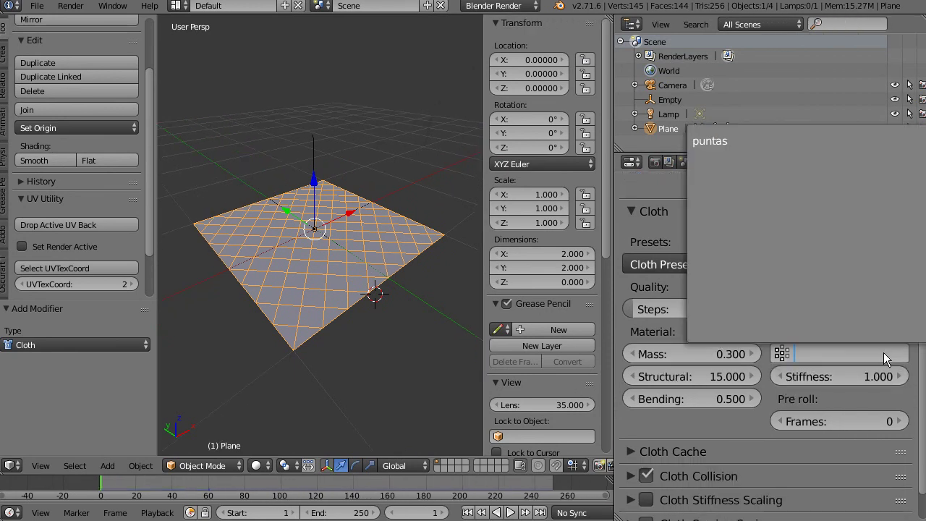
click(747, 138)
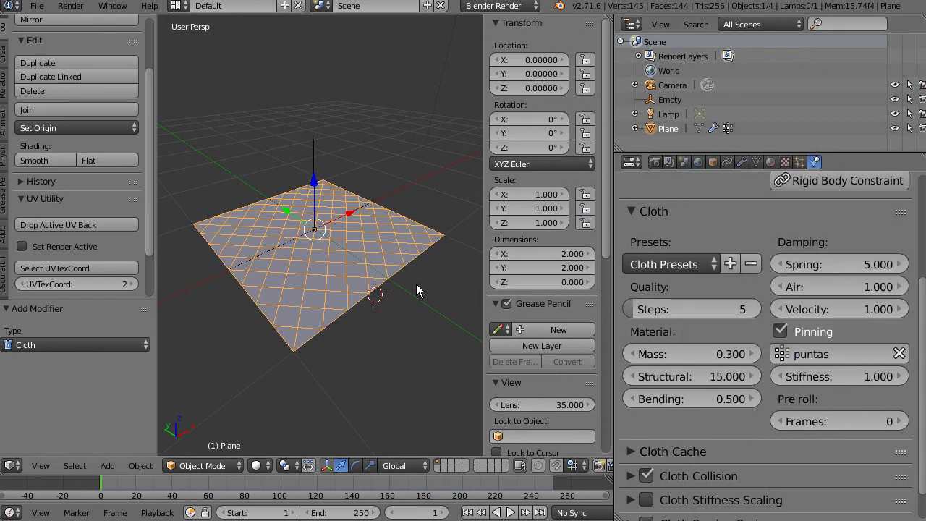
key(n)
key(t)
mouse_move(404, 288)
middle_down()
mouse_move(406, 254)
mouse_move(220, 241)
middle_up()
Step: Play the cloth animation, test pulling the Empty, then reselect the plane
key(alt+a)
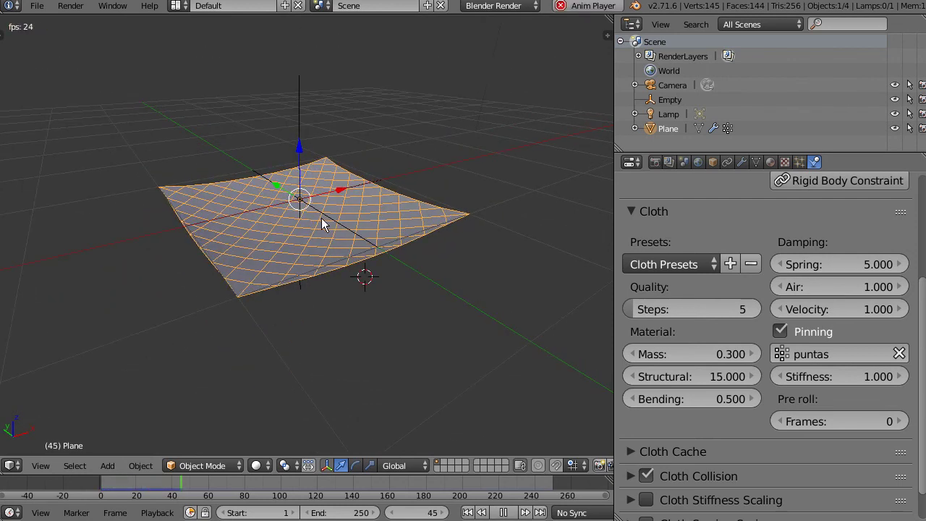
middle_drag(441, 199, 435, 207)
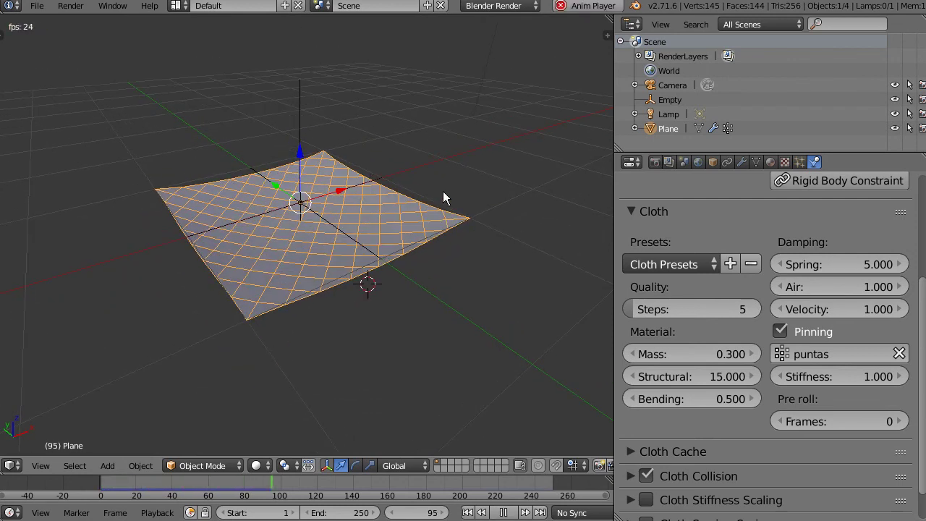
right_click(309, 170)
key(g)
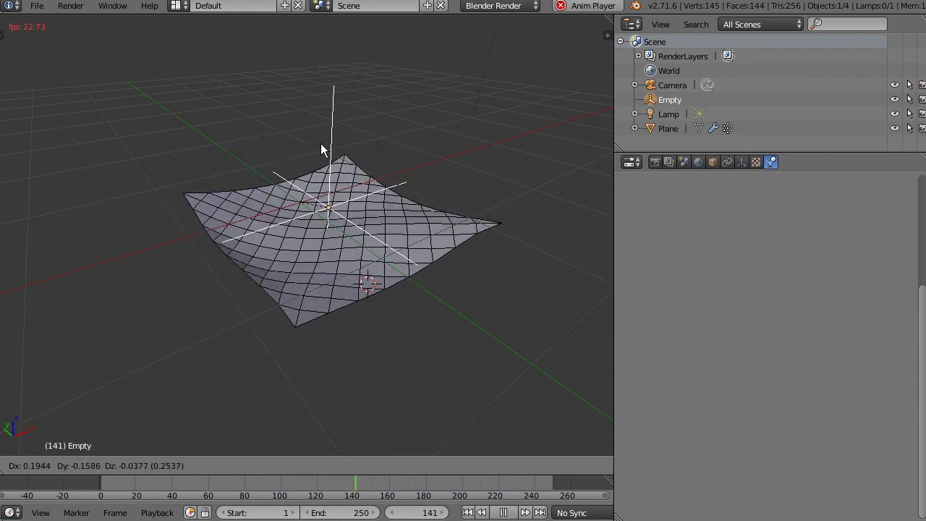
right_click(301, 130)
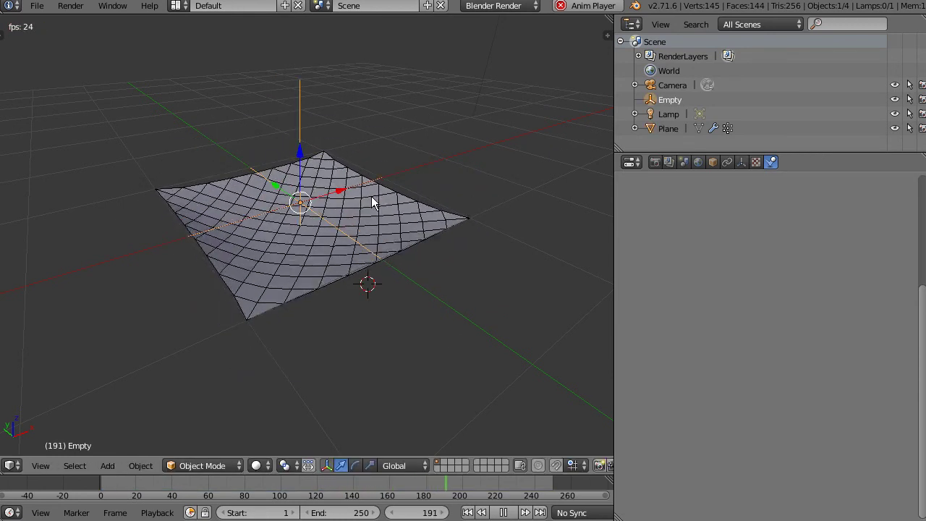
right_click(405, 238)
scroll(812, 384, down, 5)
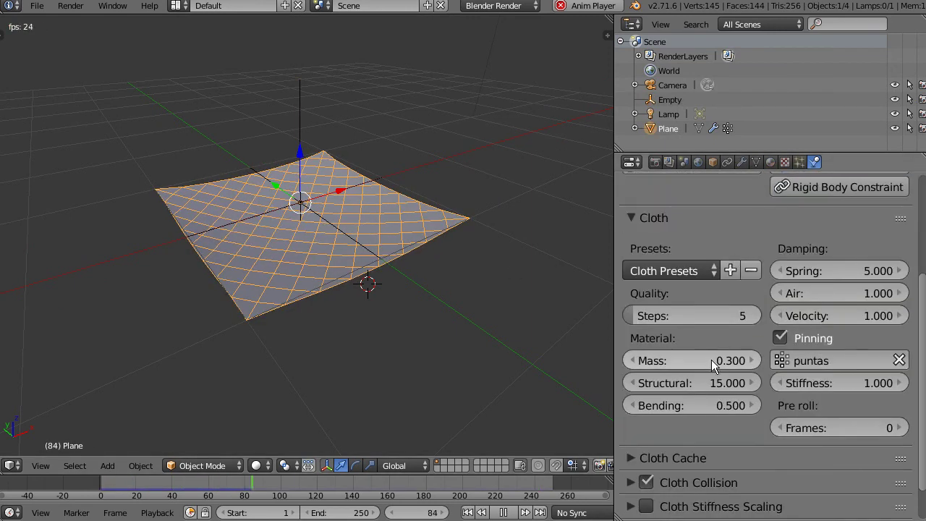
Step: Set the cloth's Mass to 8, Structural stiffness to 2.9 and Bending to 1.2
click(688, 367)
text(8)
key(Return)
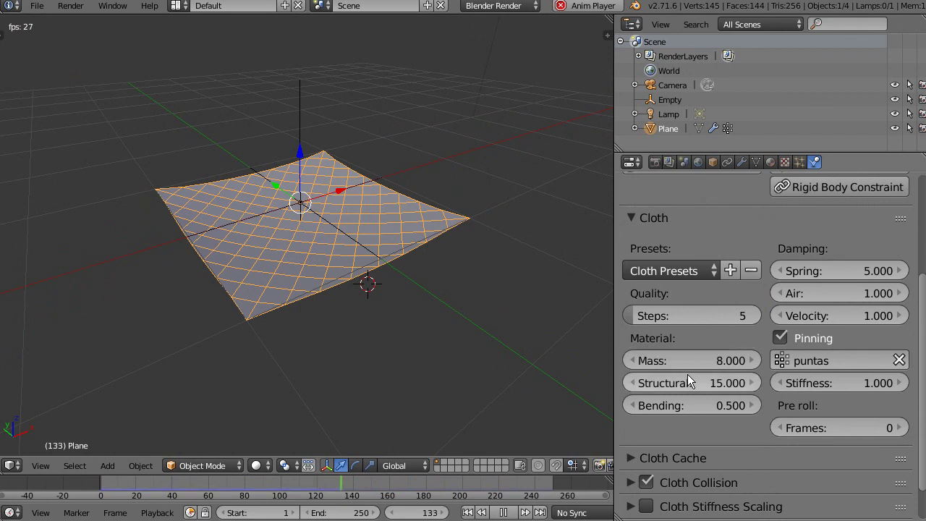
click(688, 383)
text(2.9)
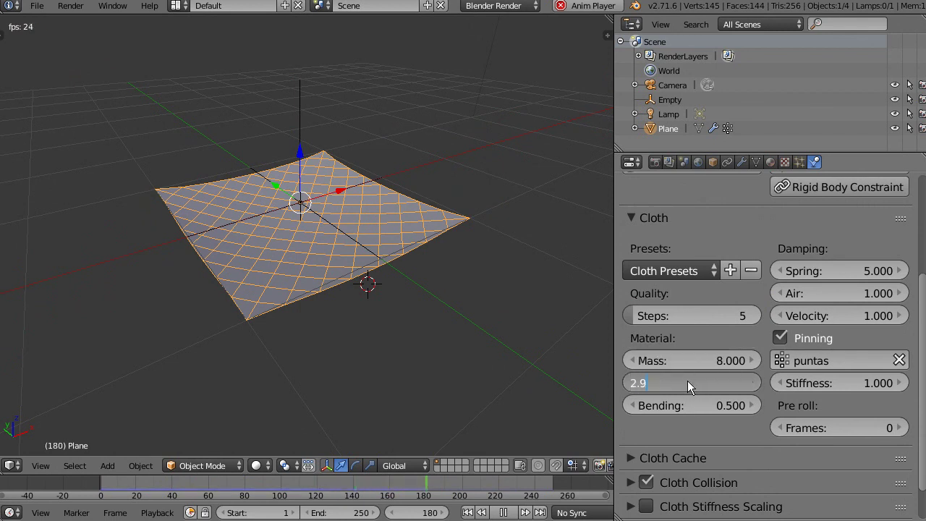
key(Return)
click(686, 409)
text(1.2)
key(Return)
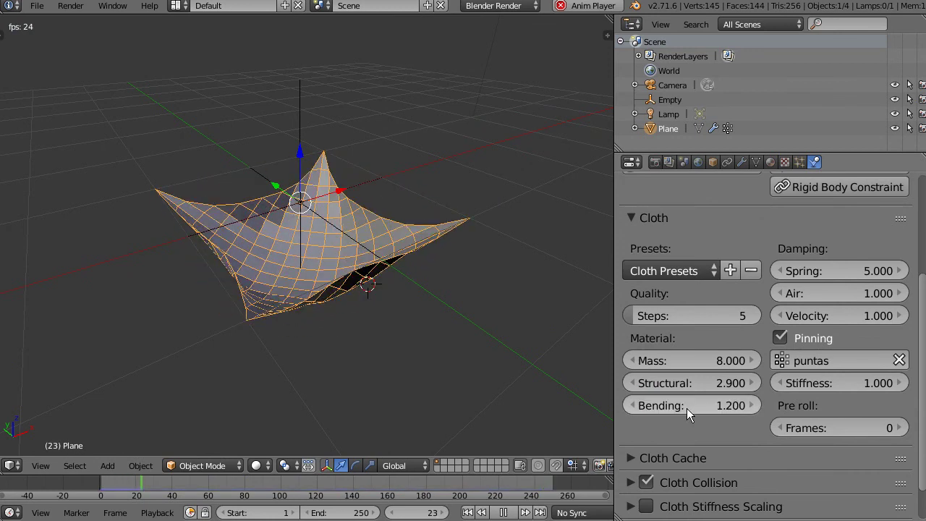
Step: Set Spring damping to 50, raise Mass to 9.2, and reset the cloth simulation
mouse_move(325, 295)
middle_down()
mouse_move(359, 269)
mouse_move(313, 181)
middle_up()
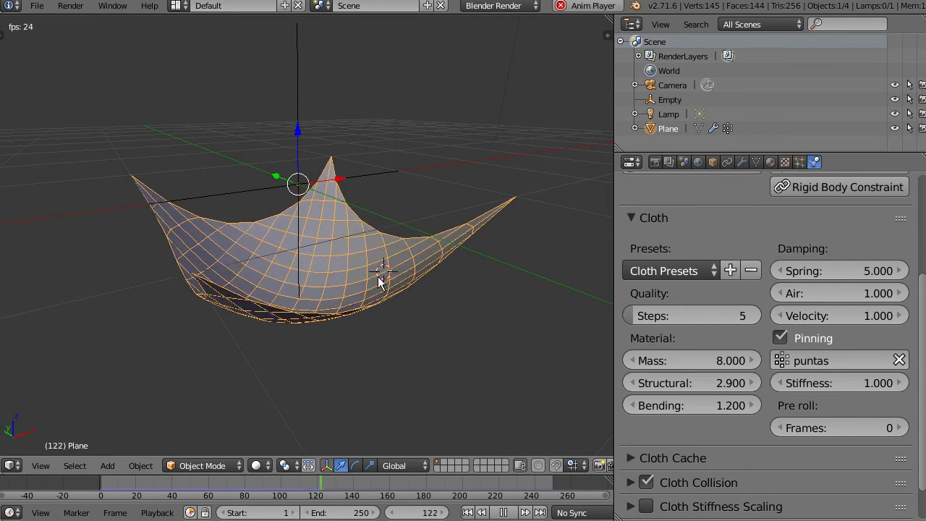
click(846, 269)
key(BackSpace)
key(BackSpace)
key(BackSpace)
key(BackSpace)
text(0)
key(Return)
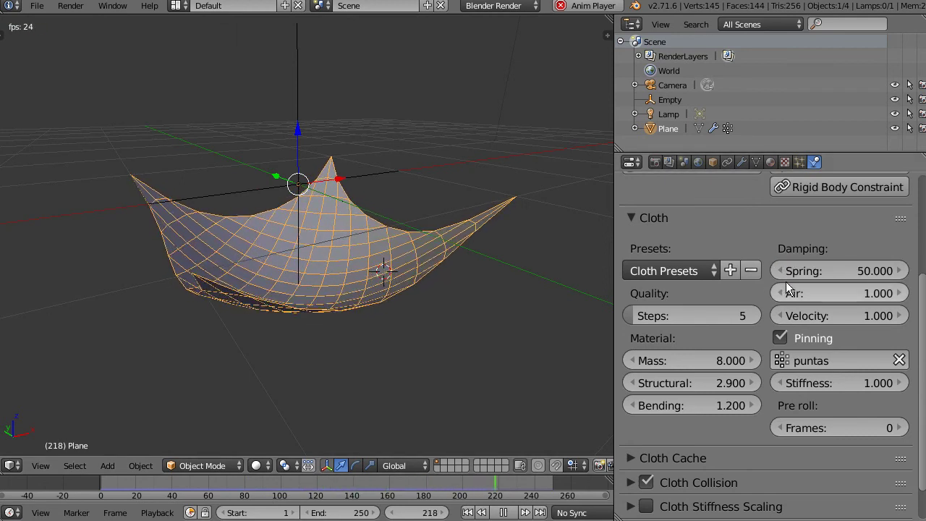
drag(691, 358, 705, 360)
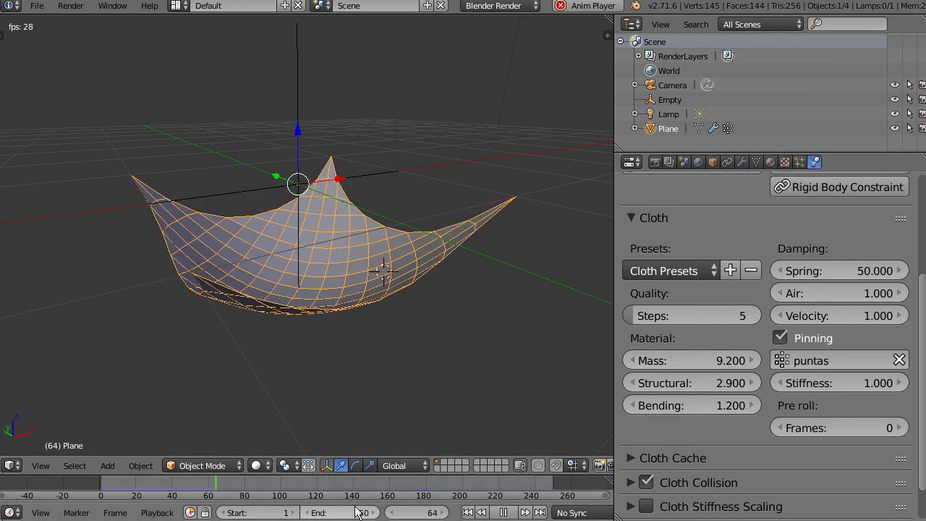
key(Tab)
key(Tab)
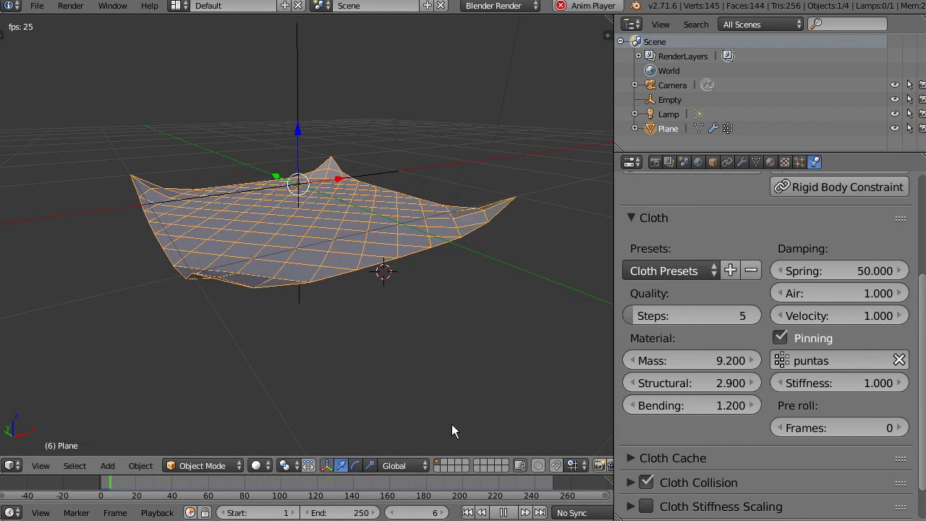
key(Tab)
key(Tab)
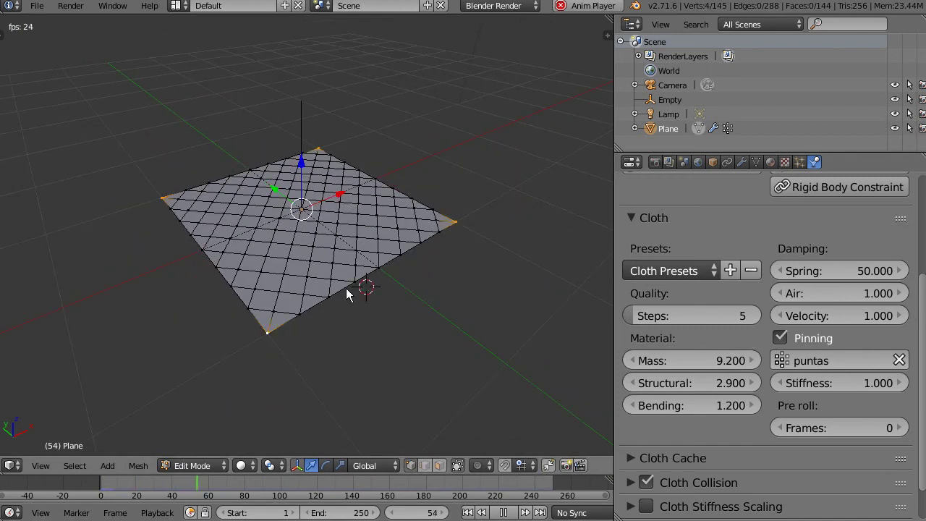
Step: Orbit around the falling cloth to watch it drape into a deep sag during playback
middle_drag(325, 236, 282, 192)
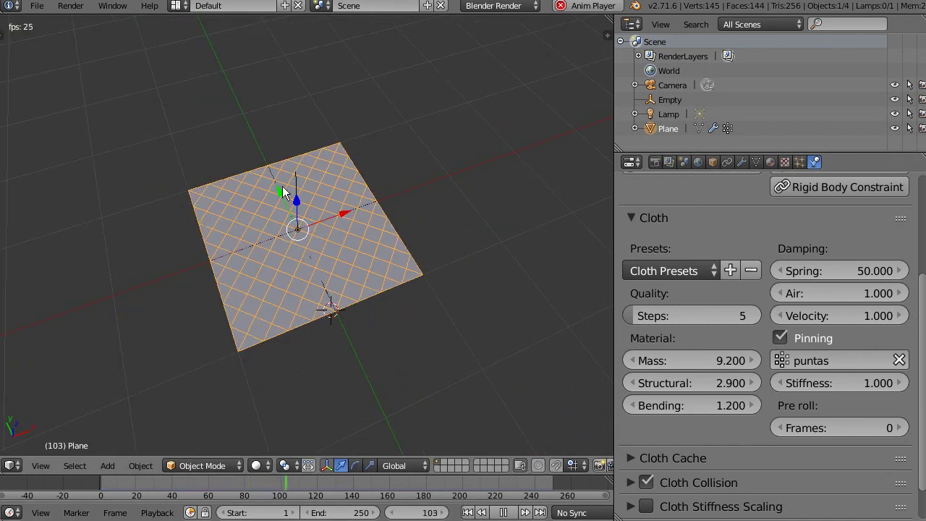
mouse_move(336, 331)
middle_down()
mouse_move(331, 278)
mouse_move(388, 394)
mouse_move(409, 312)
middle_up()
click(467, 512)
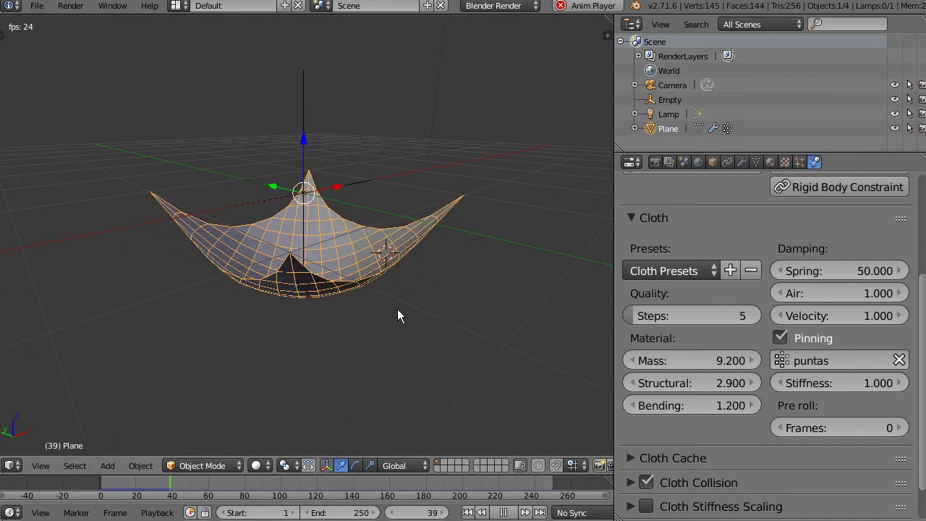
mouse_move(406, 265)
middle_down()
mouse_move(347, 279)
mouse_move(279, 268)
mouse_move(289, 306)
mouse_move(258, 311)
mouse_move(266, 330)
mouse_move(303, 293)
mouse_move(358, 267)
mouse_move(330, 316)
mouse_move(556, 229)
middle_up()
Step: Stop playback at frame 224 and add a Wireframe modifier below the Plane's Hook and Cloth modifiers
key(alt+a)
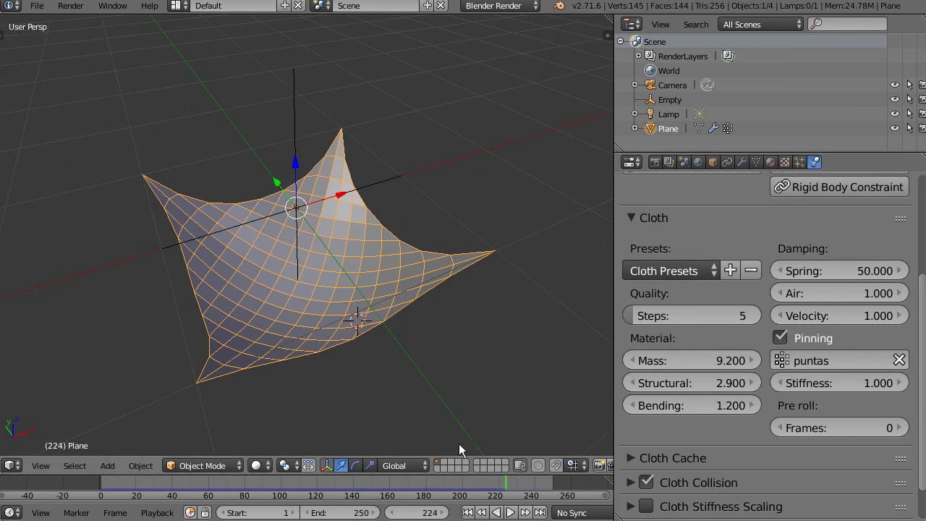
click(739, 163)
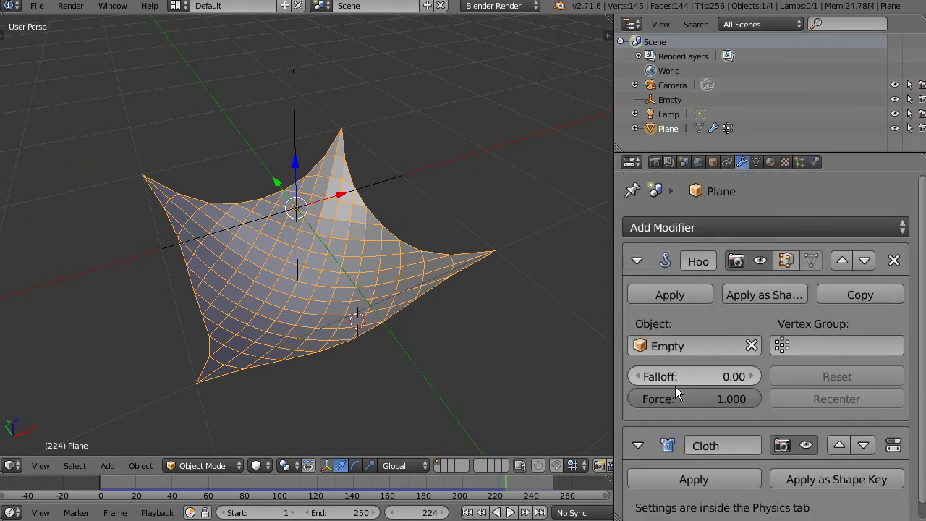
scroll(688, 348, down, 1)
scroll(707, 300, up, 1)
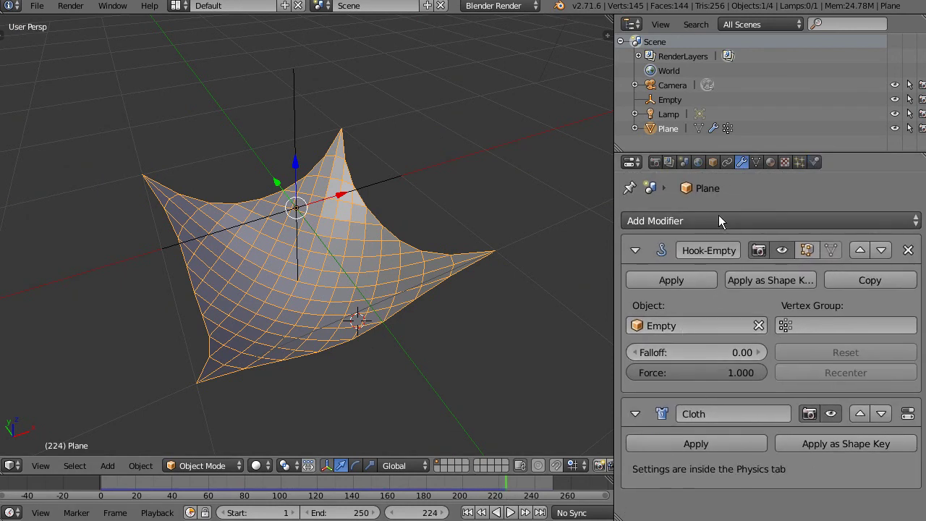
click(719, 220)
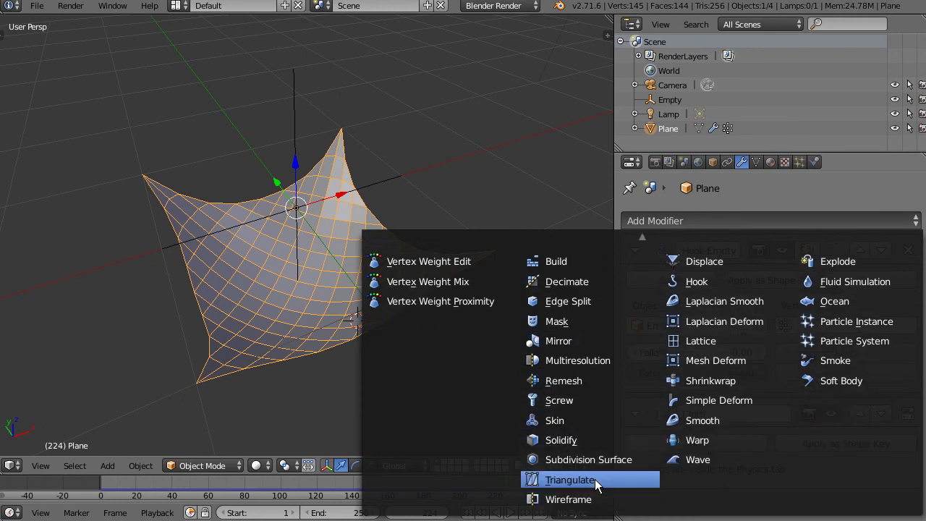
click(598, 499)
Step: Apply Shade Smooth to the wireframe net through the 'shade' command search
scroll(402, 356, up, 3)
scroll(355, 325, up, 2)
scroll(376, 268, up, 3)
scroll(387, 240, up, 2)
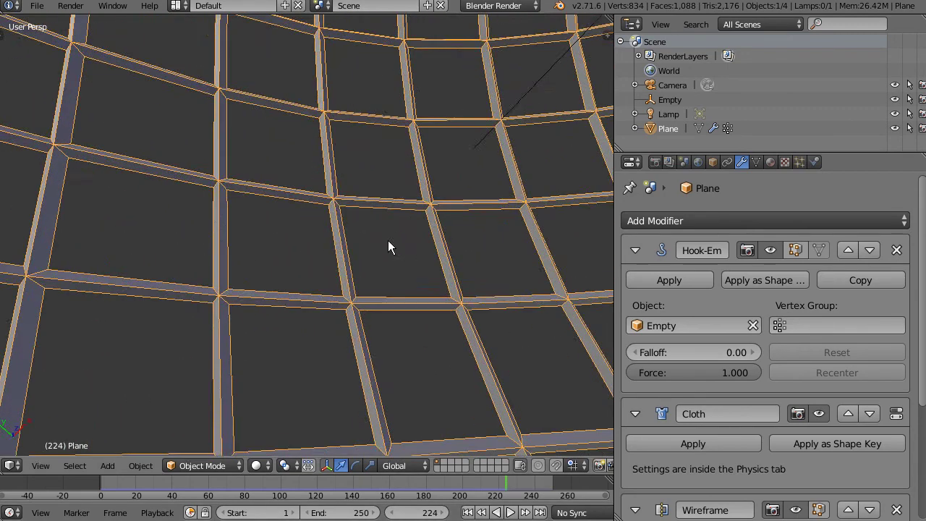
scroll(375, 223, down, 1)
scroll(340, 254, up, 1)
mouse_move(320, 308)
middle_down()
mouse_move(372, 278)
mouse_move(401, 281)
mouse_move(369, 260)
middle_up()
key(space)
text(sHADE)
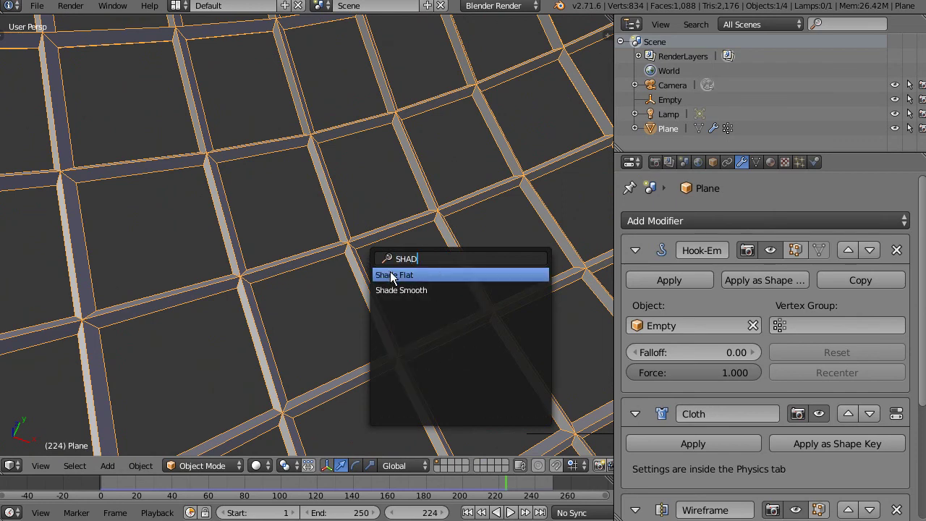
click(442, 291)
Step: Inspect the net's mesh in edit mode and wireframe view, then deselect all and return to solid shading
mouse_move(382, 345)
middle_down()
mouse_move(410, 253)
mouse_move(381, 326)
middle_up()
key(Tab)
key(Tab)
key(z)
scroll(404, 286, down, 5)
key(a)
key(z)
scroll(411, 297, up, 8)
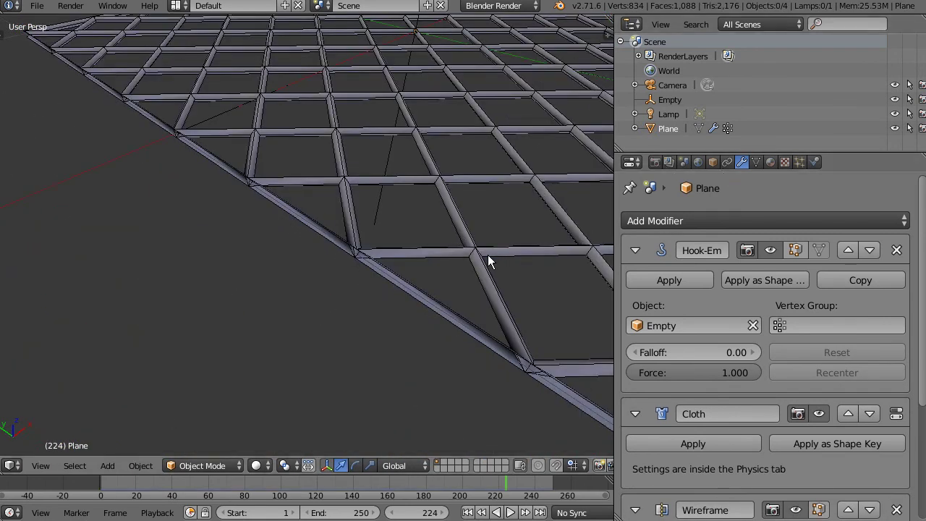
Step: Turn off the Plane's Wire and Draw All Edges display options
right_click(487, 255)
click(712, 162)
click(630, 487)
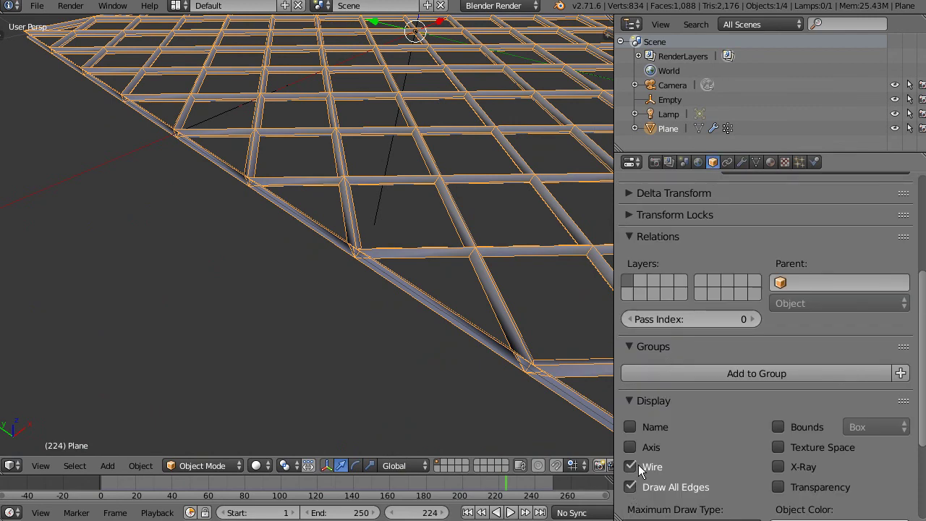
click(630, 467)
scroll(507, 290, down, 6)
Step: Play the animation and scale the Empty to about 1.24, stretching the hanging net
key(alt+a)
mouse_move(430, 269)
middle_down()
mouse_move(386, 188)
mouse_move(365, 114)
middle_up()
right_click(354, 230)
middle_drag(386, 312, 533, 147)
key(s)
click(449, 217)
key(s)
click(444, 239)
mouse_move(444, 239)
middle_down()
mouse_move(448, 196)
mouse_move(493, 223)
middle_up()
key(s)
click(450, 184)
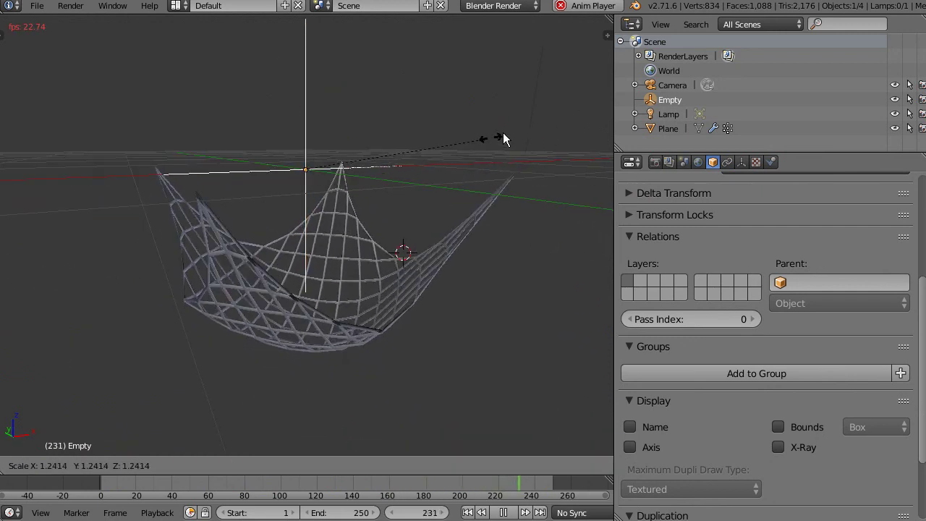
Step: Orbit and zoom around the swinging net and check the Plane's modifier stack
middle_drag(504, 139, 466, 231)
mouse_move(451, 186)
middle_down()
mouse_move(413, 180)
mouse_move(372, 201)
mouse_move(383, 247)
mouse_move(397, 202)
mouse_move(370, 95)
middle_up()
scroll(420, 194, up, 3)
mouse_move(415, 194)
middle_down()
mouse_move(344, 244)
mouse_move(333, 213)
mouse_move(375, 250)
mouse_move(325, 254)
middle_up()
scroll(355, 234, up, 2)
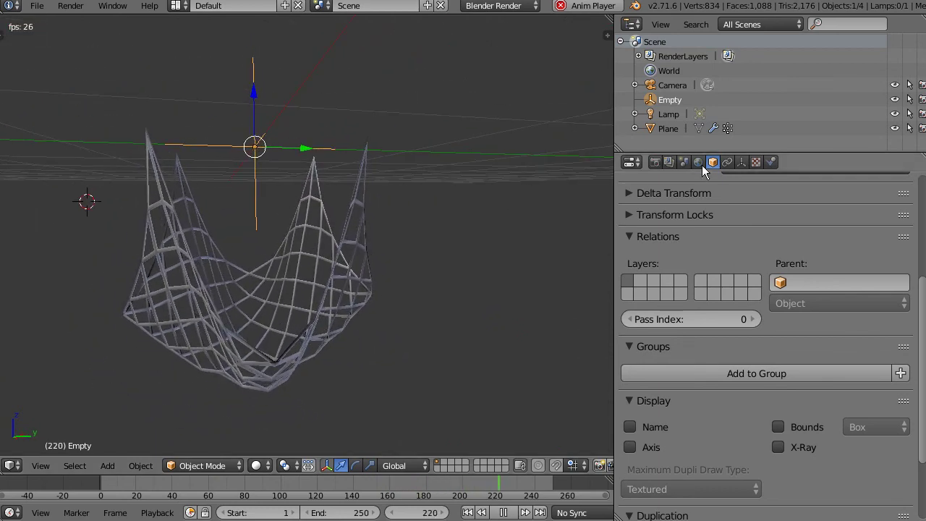
right_click(321, 321)
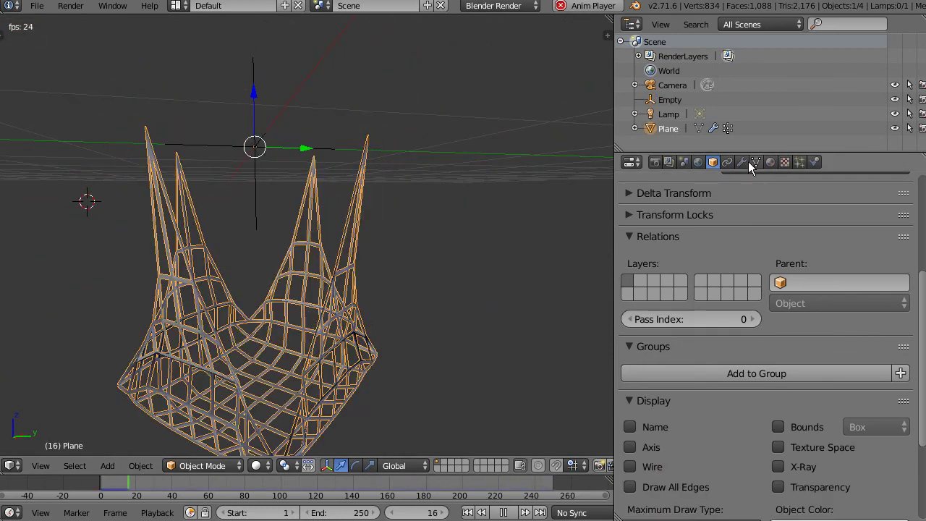
click(744, 162)
mouse_move(465, 277)
middle_down()
mouse_move(352, 289)
mouse_move(399, 296)
middle_up()
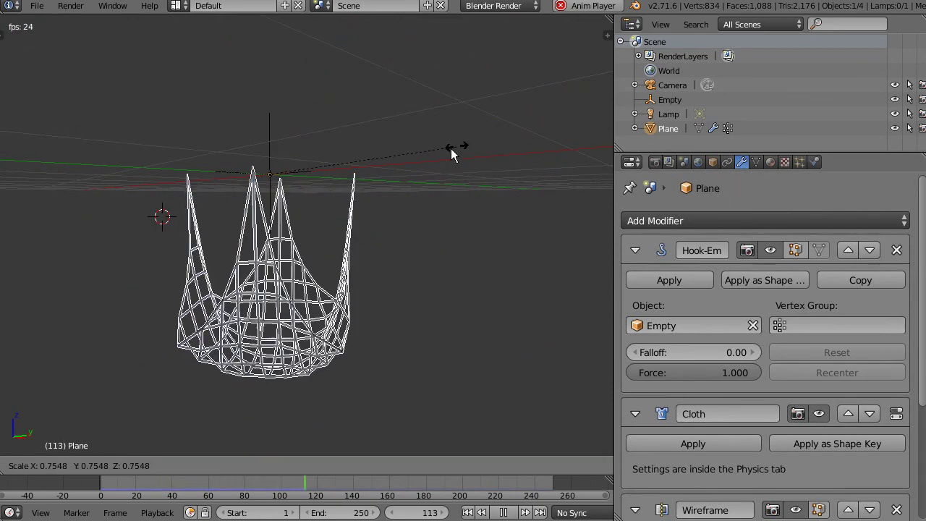
Step: Select the Empty, show its object settings, and start scaling it down toward -0.14
right_click(302, 176)
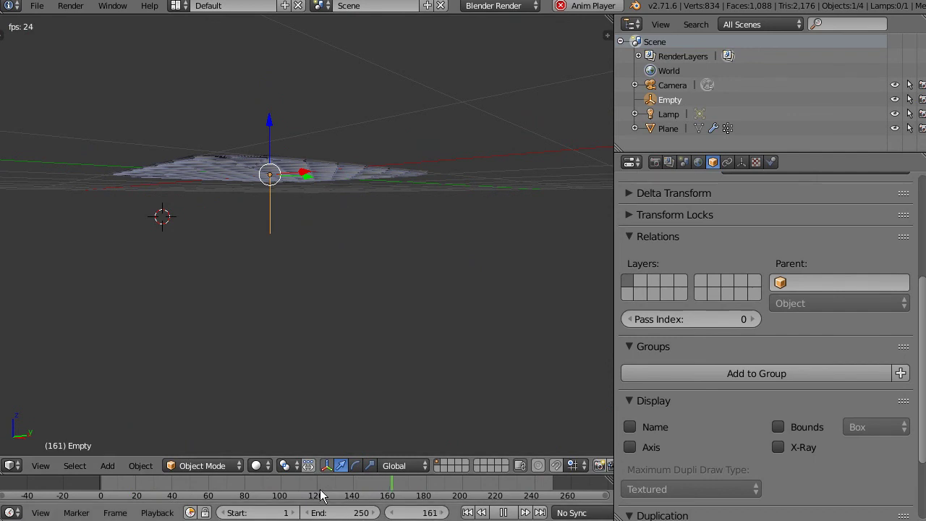
click(123, 483)
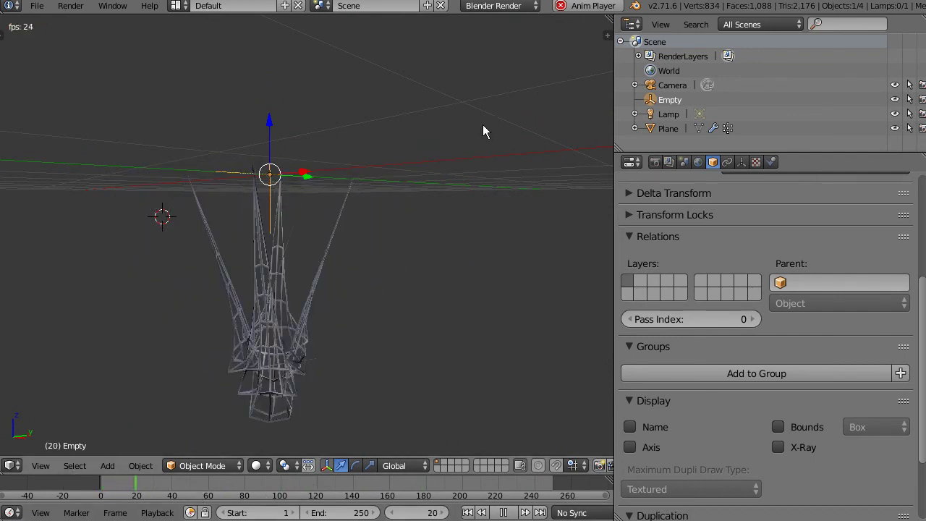
key(s)
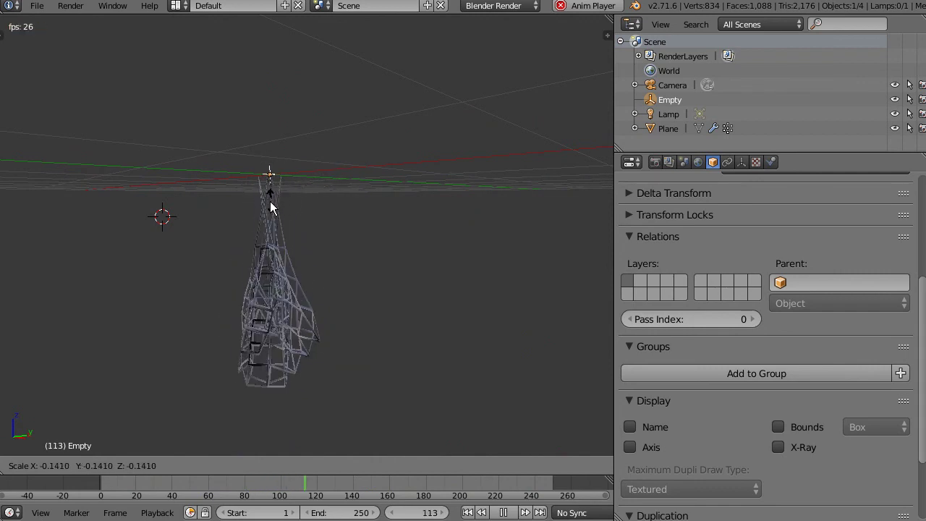
Step: Confirm the Empty's smaller scale and sketch a dark freehand line beside the net
click(292, 193)
middle_drag(294, 372, 322, 252)
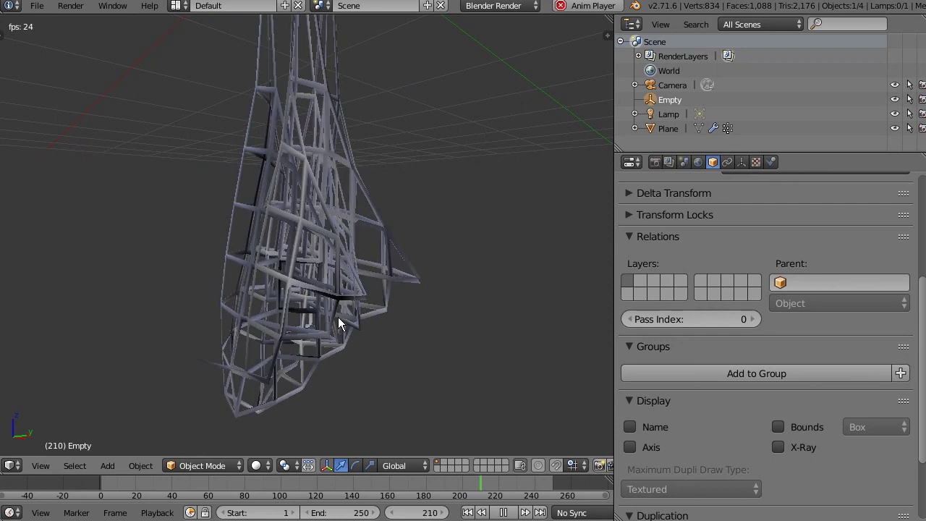
scroll(365, 239, down, 3)
mouse_move(367, 224)
middle_down()
mouse_move(342, 159)
mouse_move(355, 181)
middle_up()
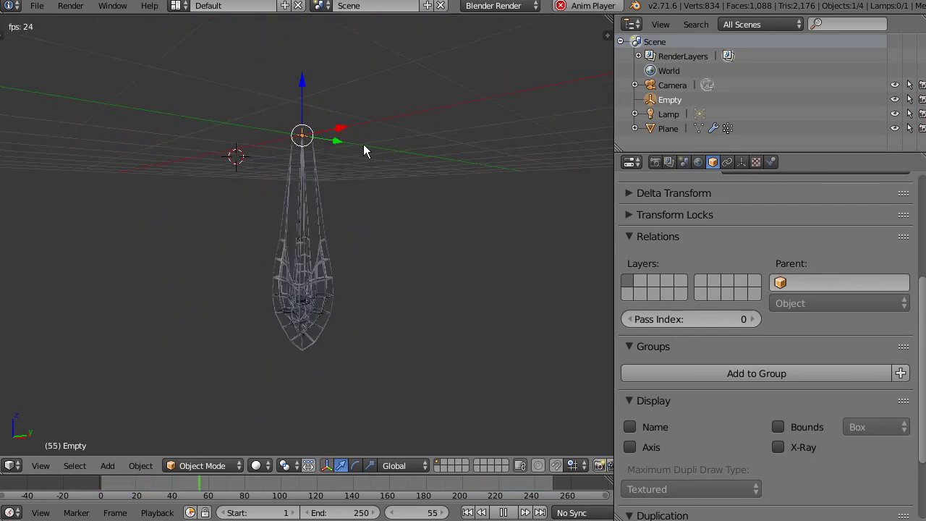
mouse_move(381, 176)
mouse_down()
mouse_move(446, 304)
mouse_move(399, 133)
mouse_move(445, 293)
mouse_up()
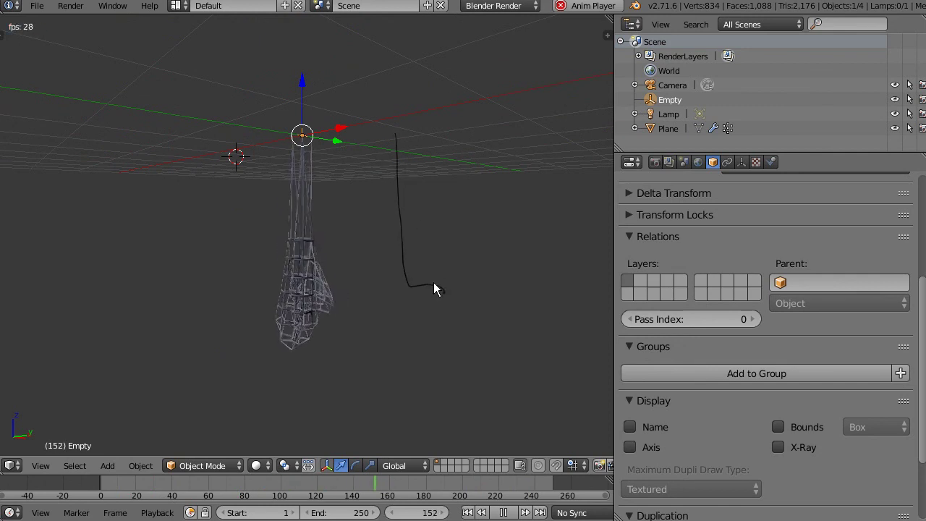
Step: Restart playback from the beginning and rescale the Empty so the net spreads into a deep bowl
key(shift+Left)
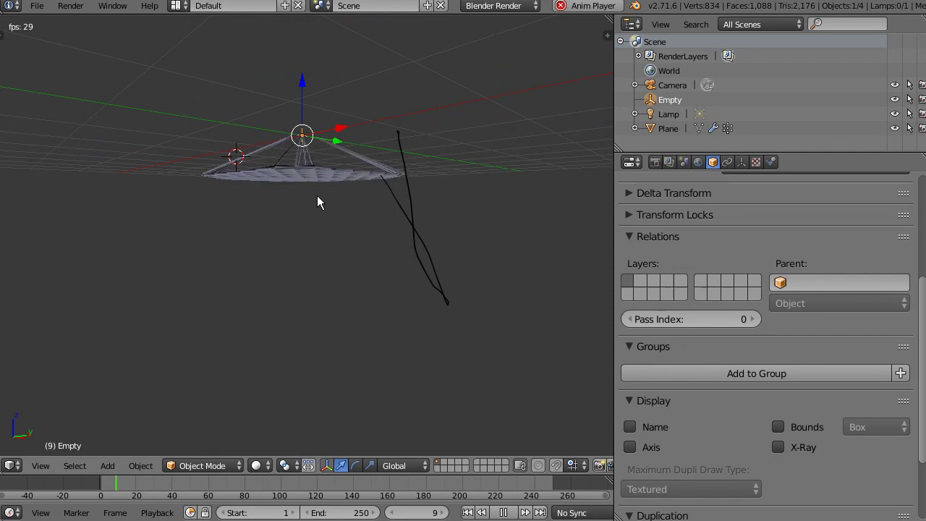
mouse_move(332, 143)
middle_down()
mouse_move(339, 172)
mouse_move(309, 225)
mouse_move(323, 300)
mouse_move(220, 438)
middle_up()
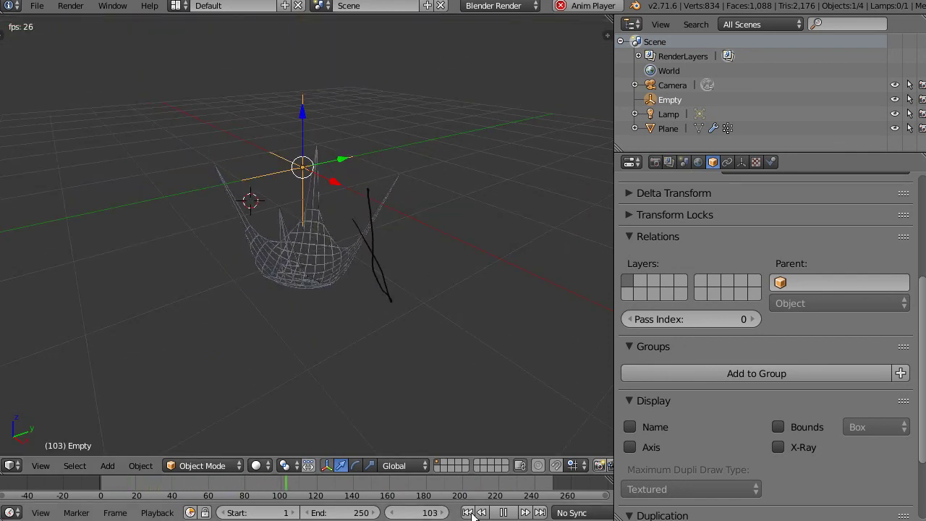
key(shift+Left)
mouse_move(380, 291)
middle_down()
mouse_move(317, 172)
mouse_move(338, 290)
mouse_move(375, 217)
middle_up()
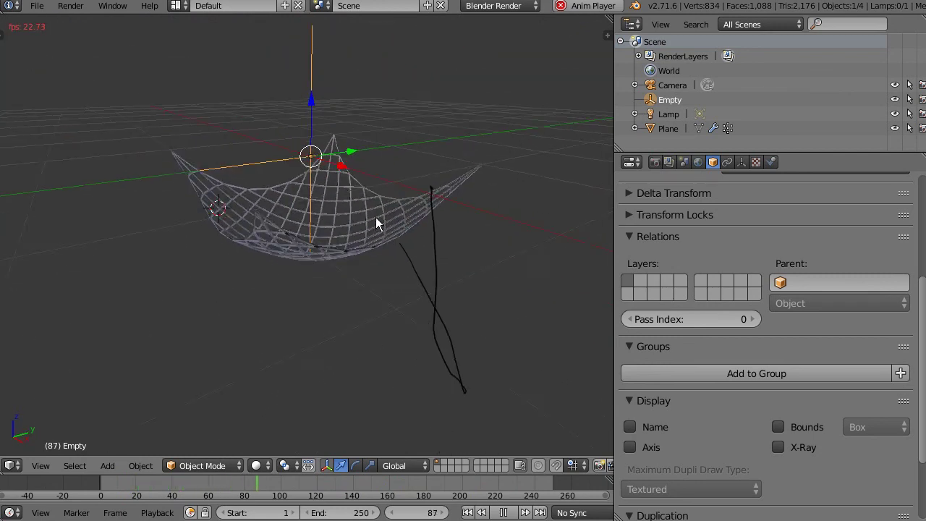
key(s)
click(416, 136)
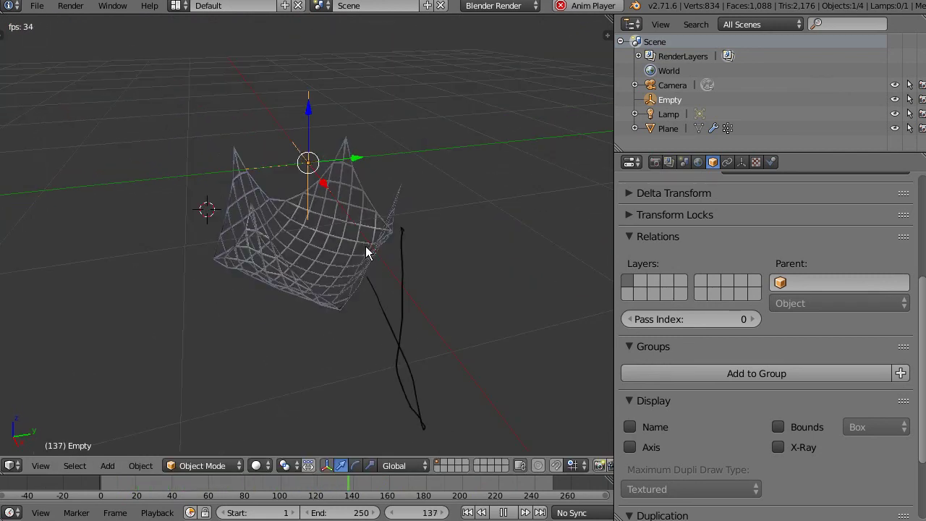